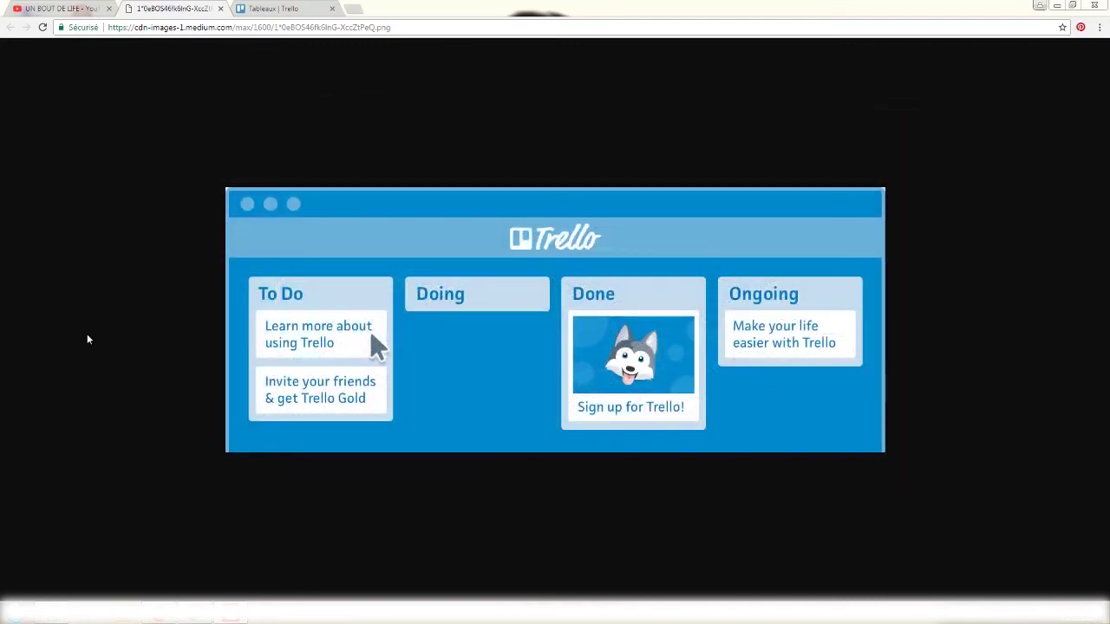
# Switch to Trello and open the Préparation des vacances board
pyautogui.click(285, 10)
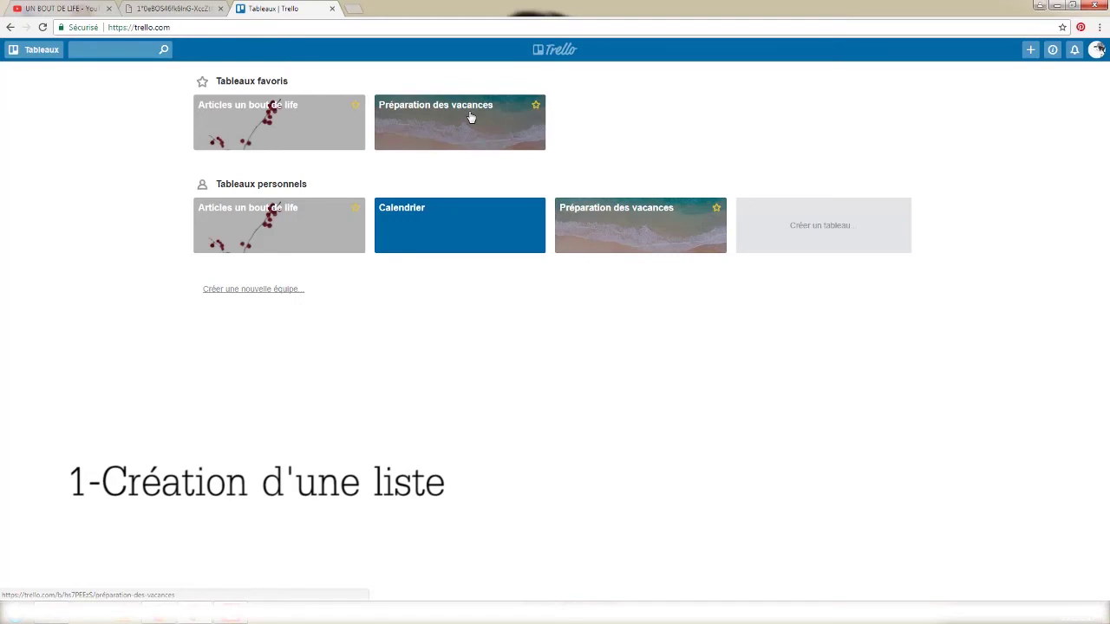
pyautogui.click(470, 117)
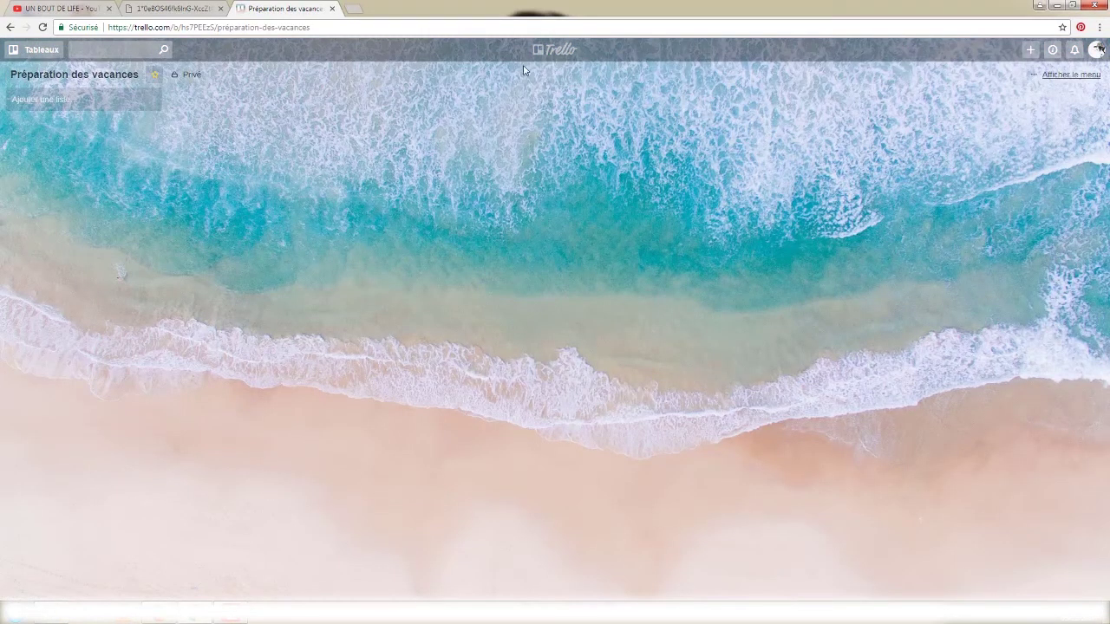
pyautogui.click(566, 50)
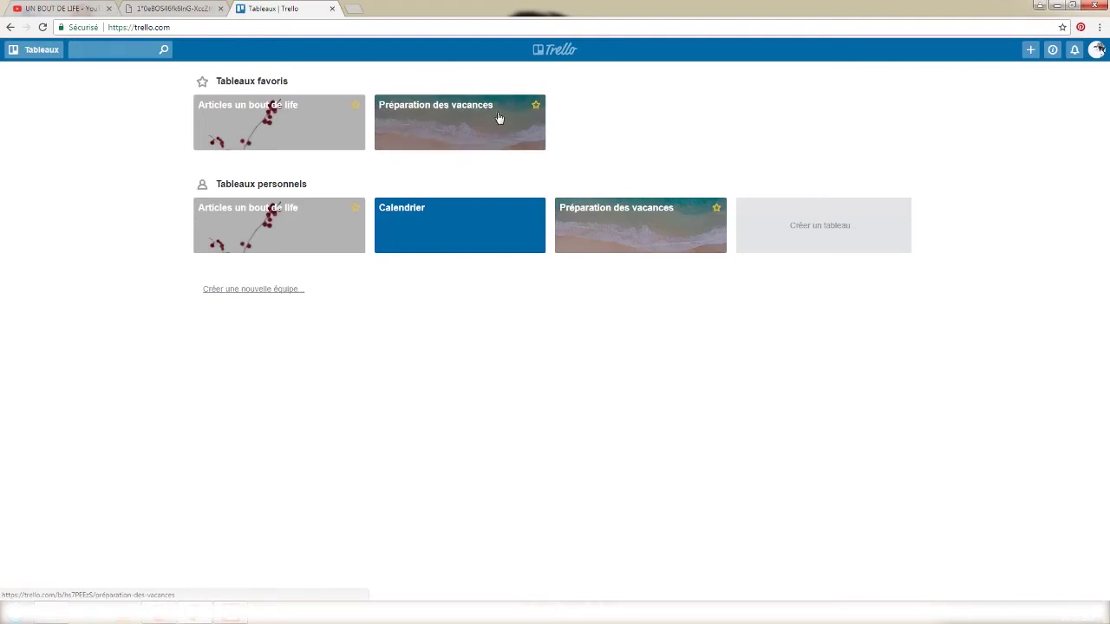
pyautogui.click(451, 132)
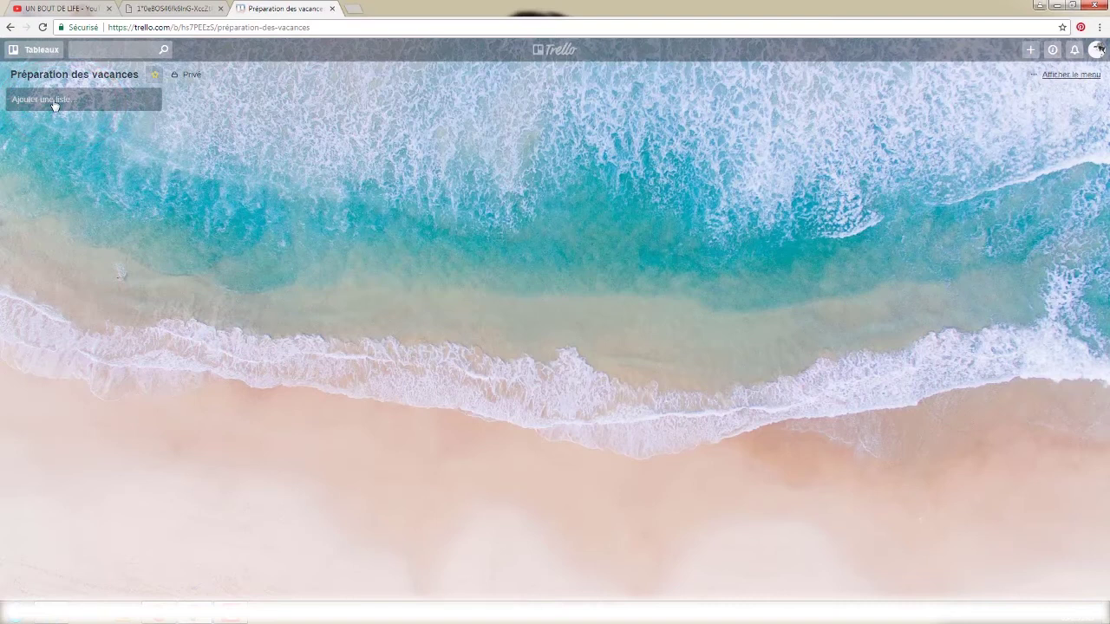
# Add four lists to the board, named A faire, Terminé, En cour and Sites à visiter
pyautogui.click(54, 104)
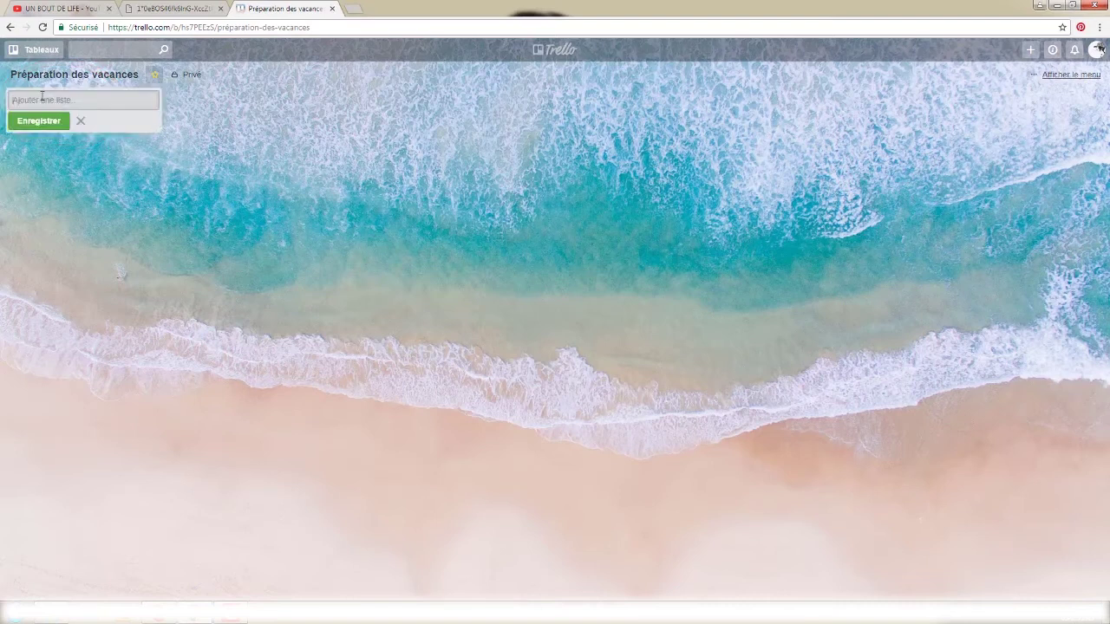
pyautogui.write('A faire')
pyautogui.press('Return')
pyautogui.write('Terminé')
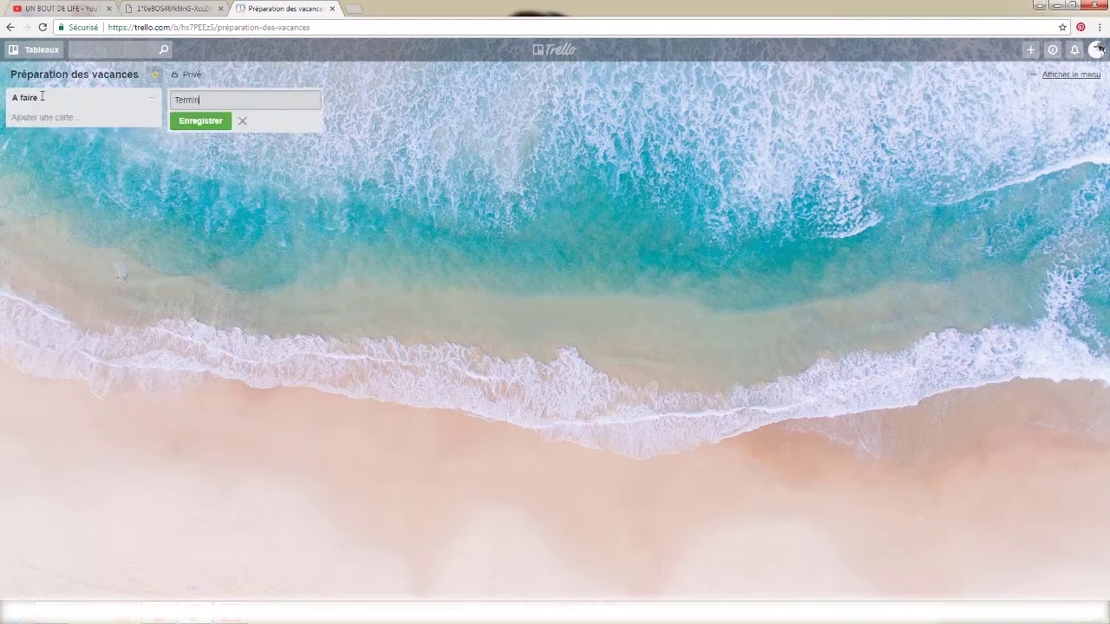
pyautogui.press('Return')
pyautogui.write('En cour')
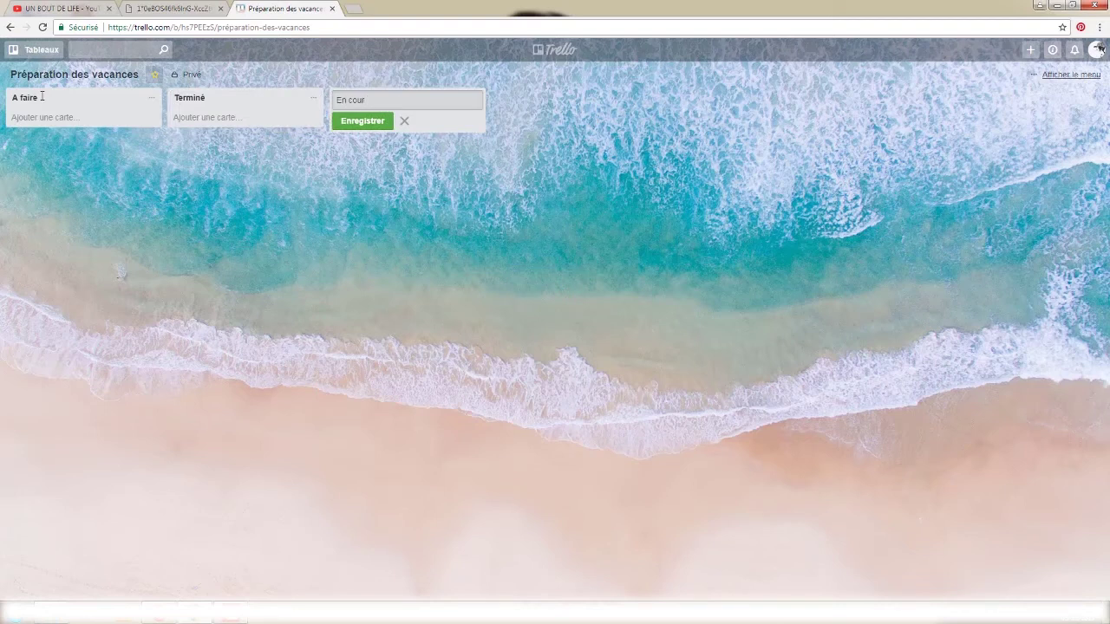
pyautogui.press('Return')
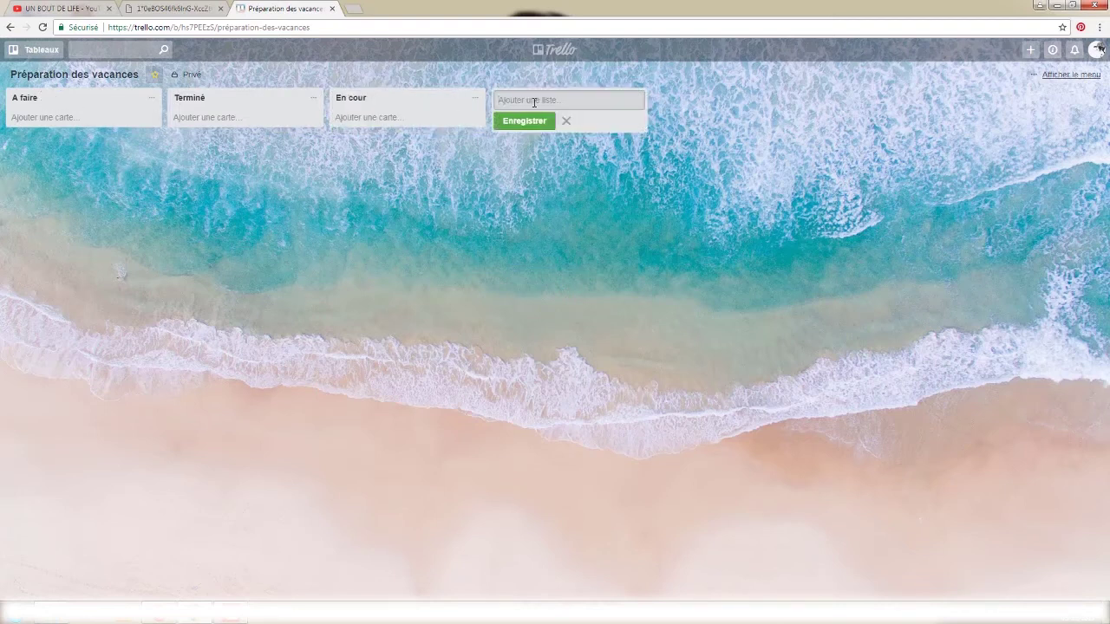
pyautogui.write('Sites à visiter')
pyautogui.press('Return')
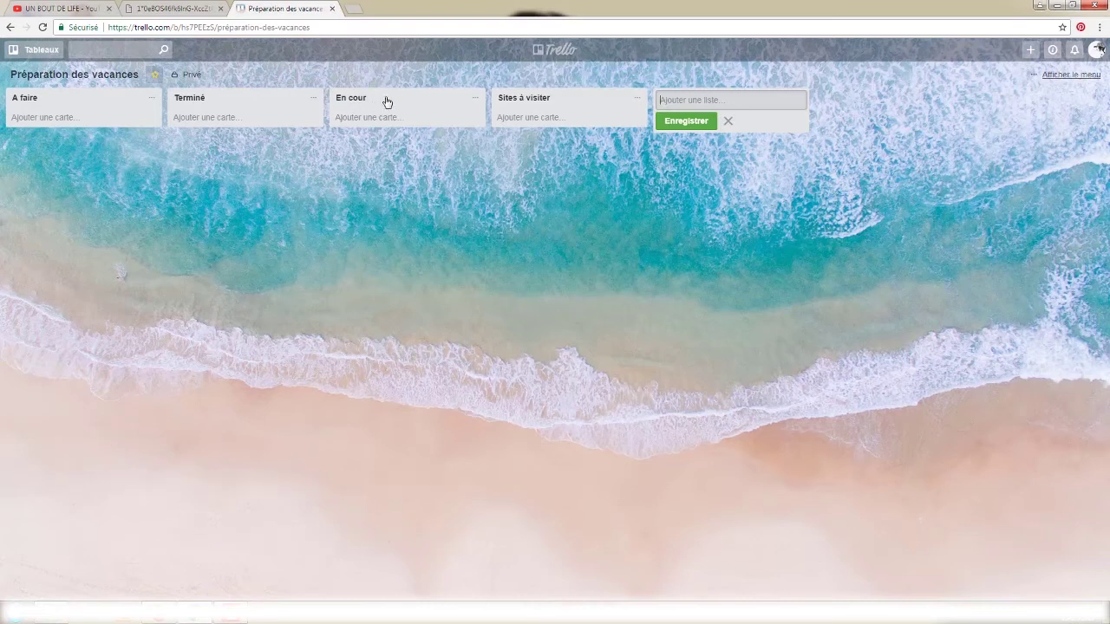
# Move the En cour list between A faire and Terminé and rename it En cours
pyautogui.moveTo(387, 103); pyautogui.dragTo(223, 116)
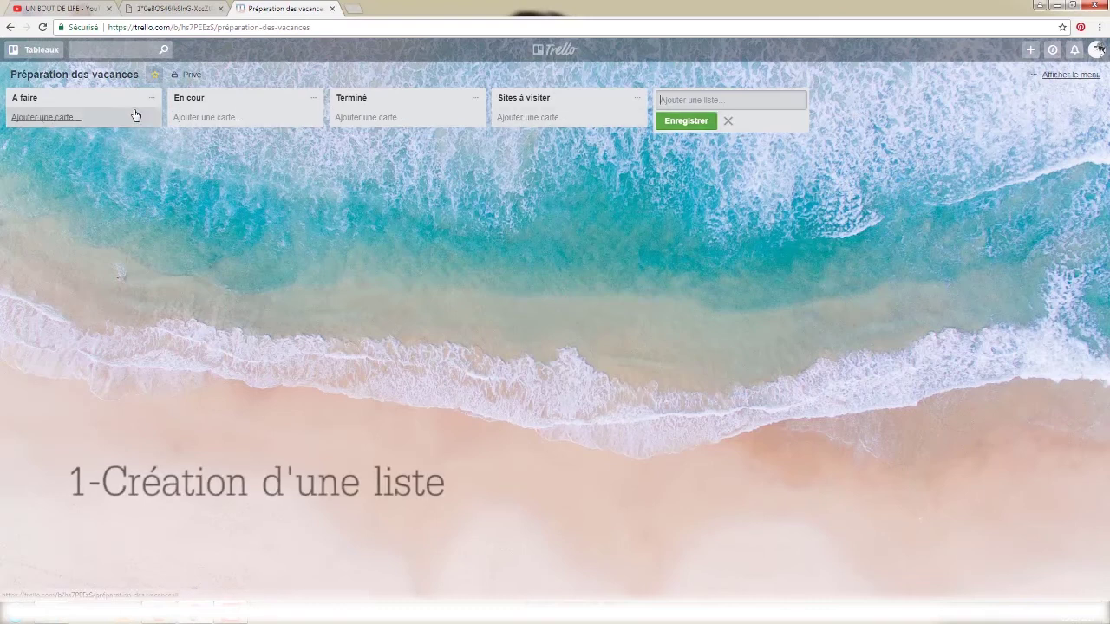
pyautogui.click(192, 100)
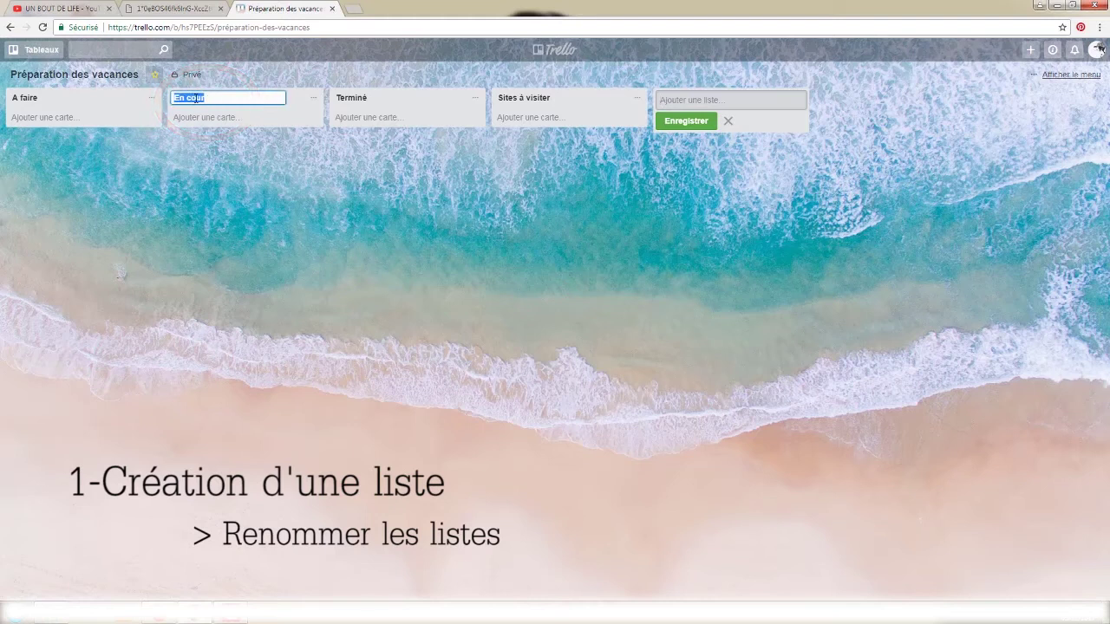
pyautogui.click(209, 98)
pyautogui.write('s')
pyautogui.press('Return')
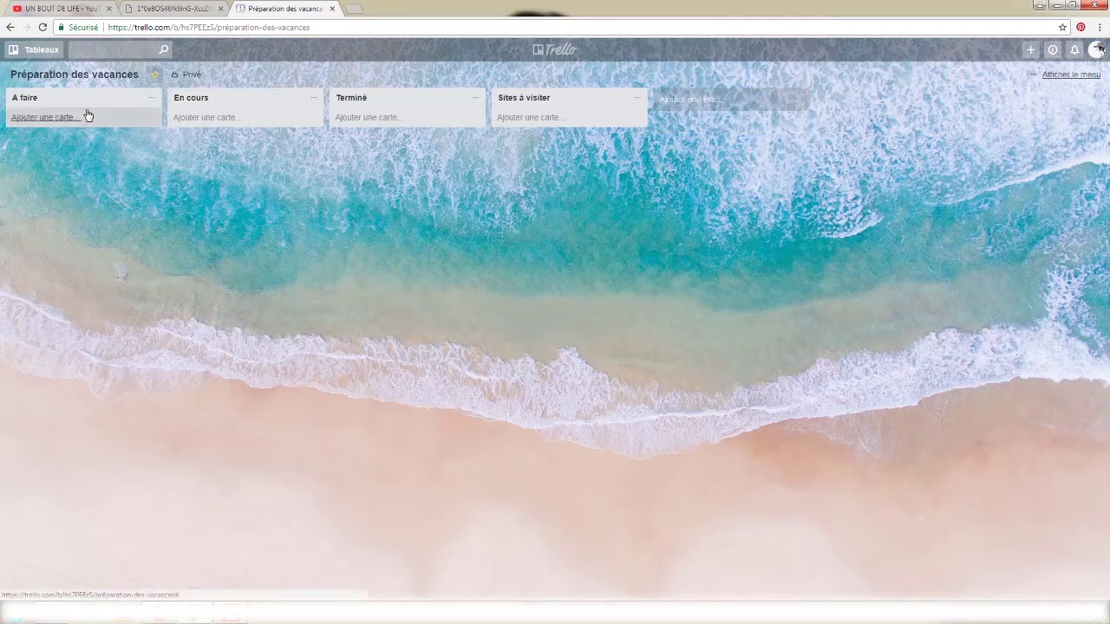
pyautogui.moveTo(534, 105)
pyautogui.mouseDown()
pyautogui.moveTo(355, 112)
pyautogui.moveTo(530, 108)
pyautogui.mouseUp()
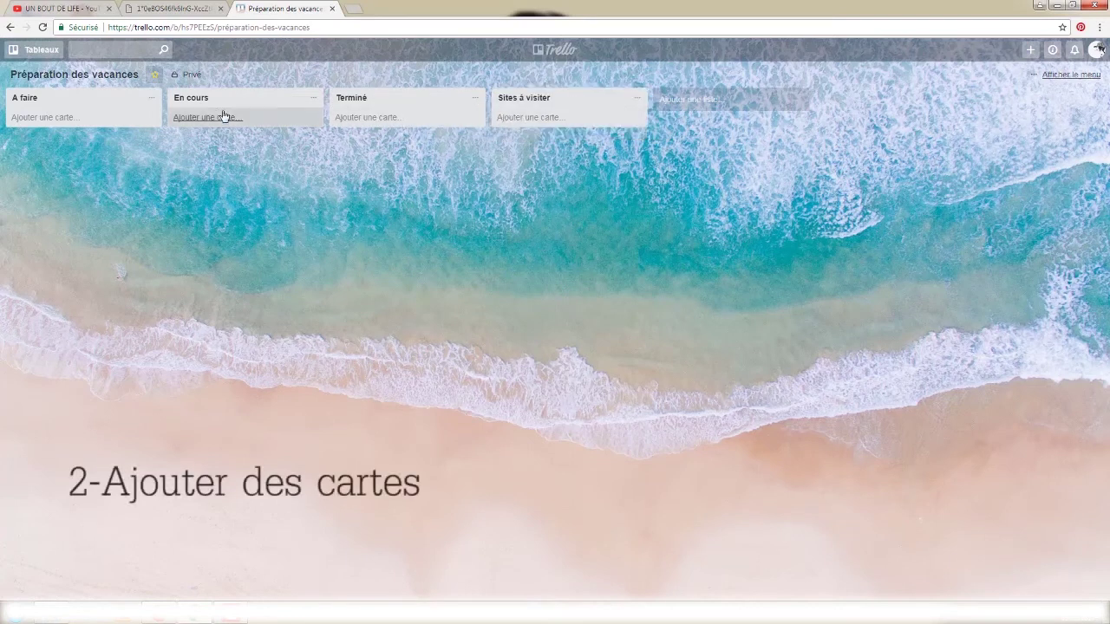
# Add the cards Faire l'inventaire des enfants, Faire mon inventaire and Réserver les billets to the A faire list
pyautogui.click(50, 118)
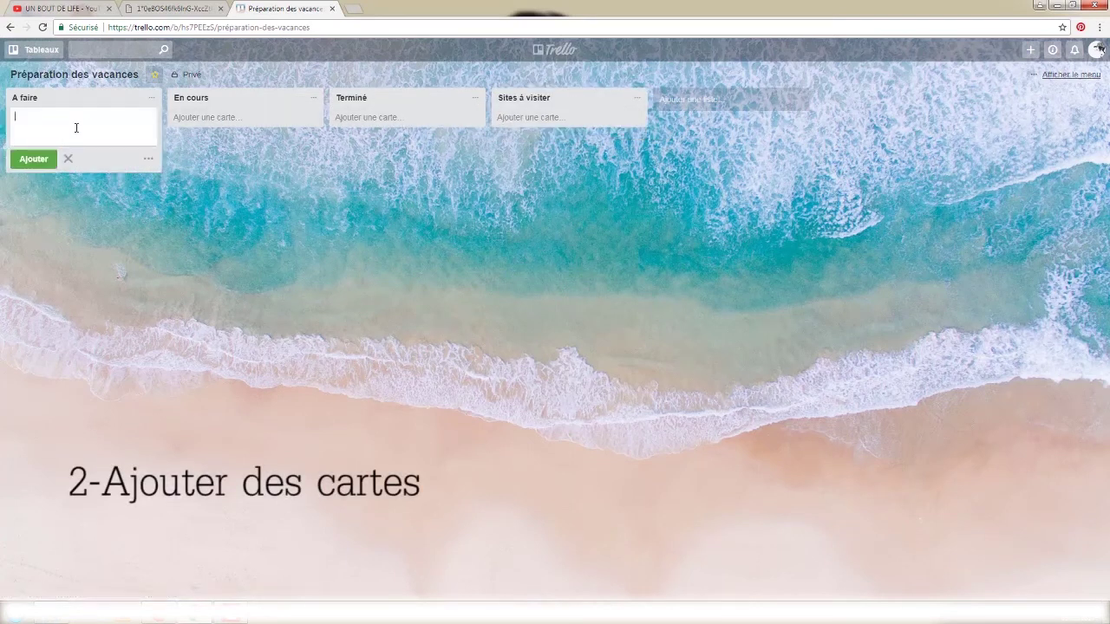
pyautogui.write('F')
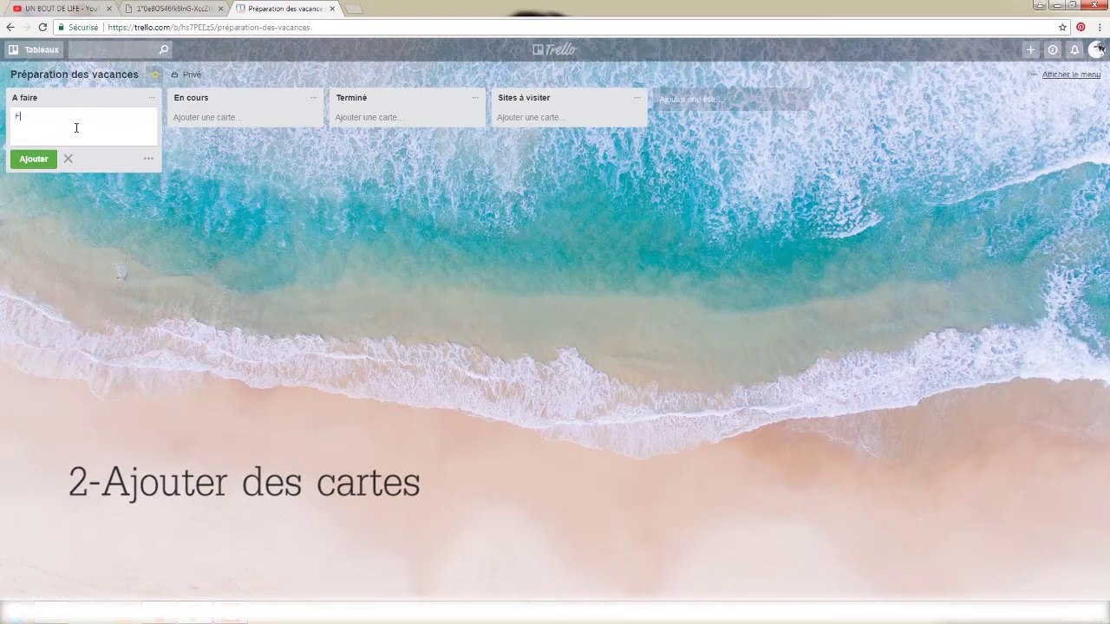
pyautogui.write("aire l'inventaire")
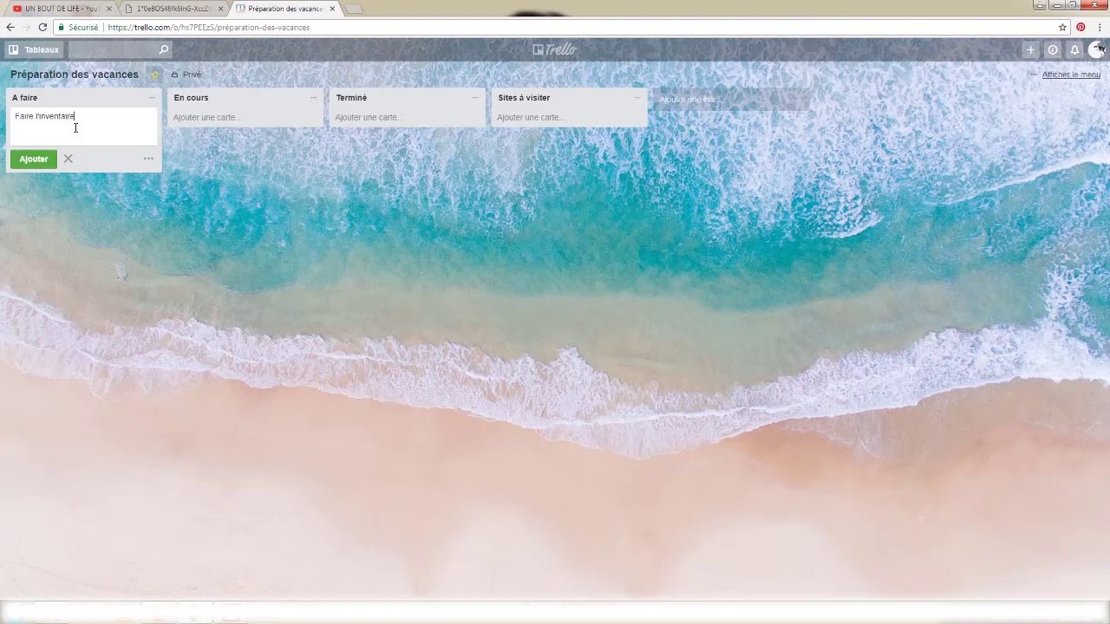
pyautogui.write(' des enfants')
pyautogui.press('Return')
pyautogui.write('Faire mon inventa')
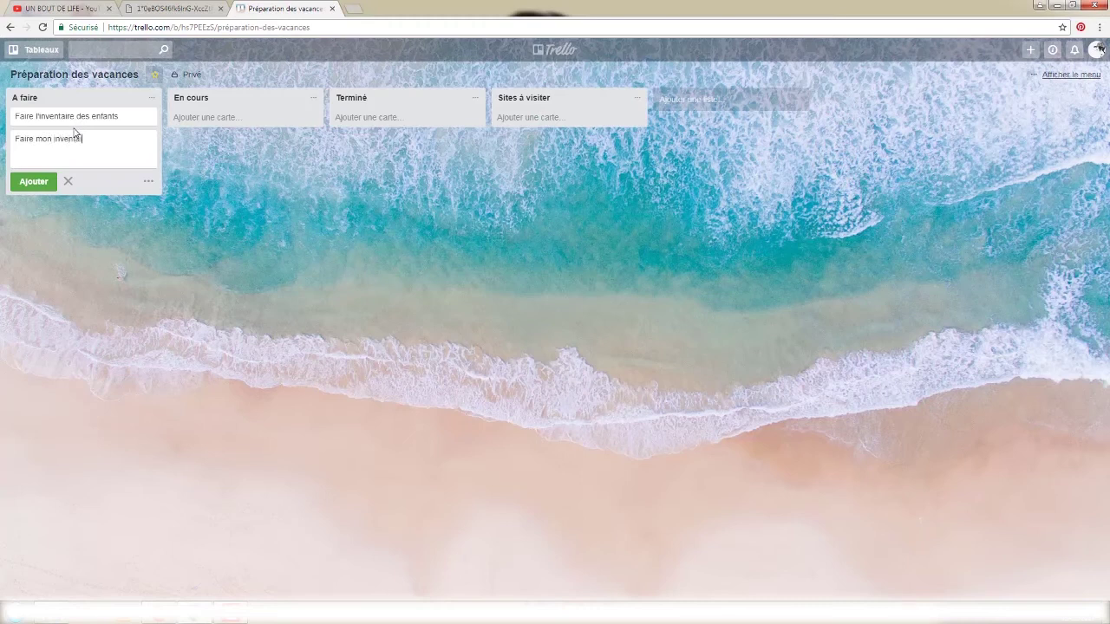
pyautogui.write('ire')
pyautogui.press('Return')
pyautogui.write('Réserver les billets')
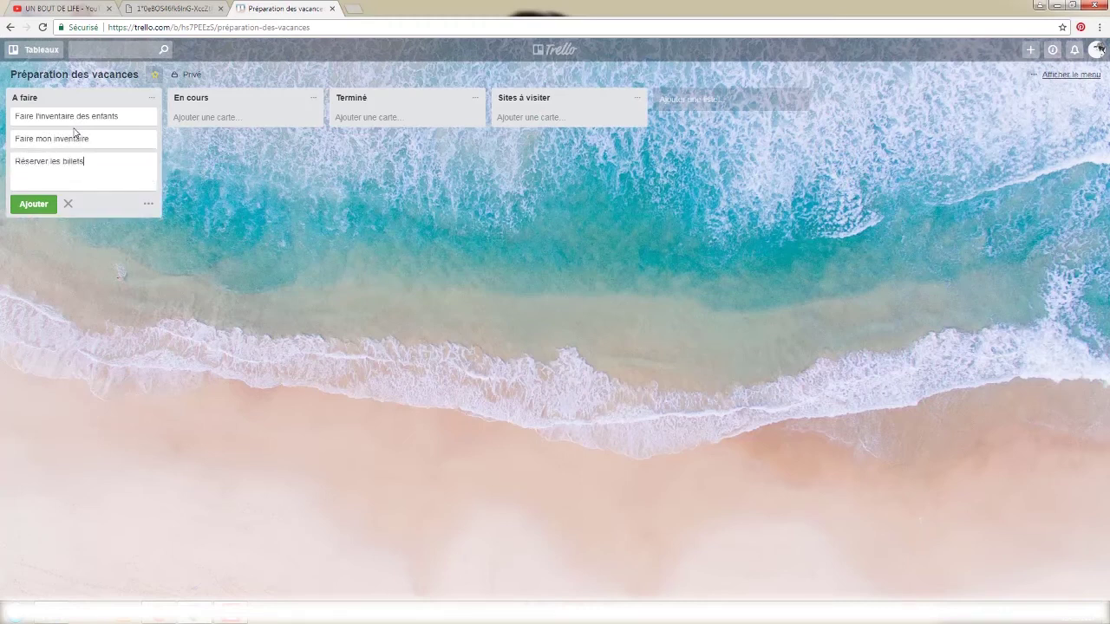
pyautogui.click(74, 129)
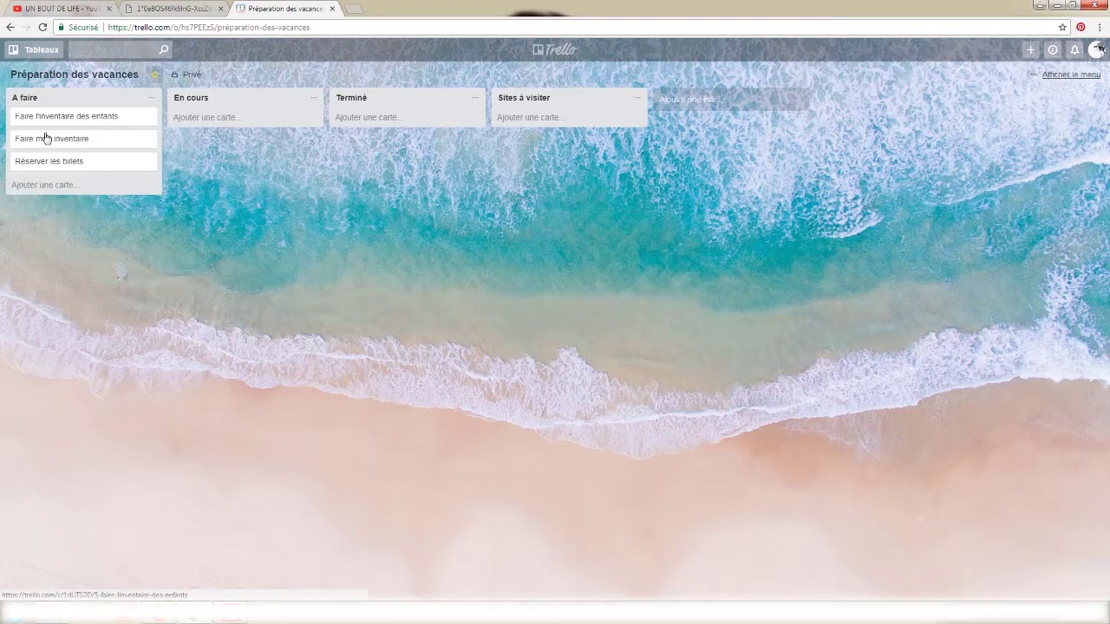
# Open the Faire l'inventaire des enfants card and look over its attachment source options
pyautogui.click(92, 118)
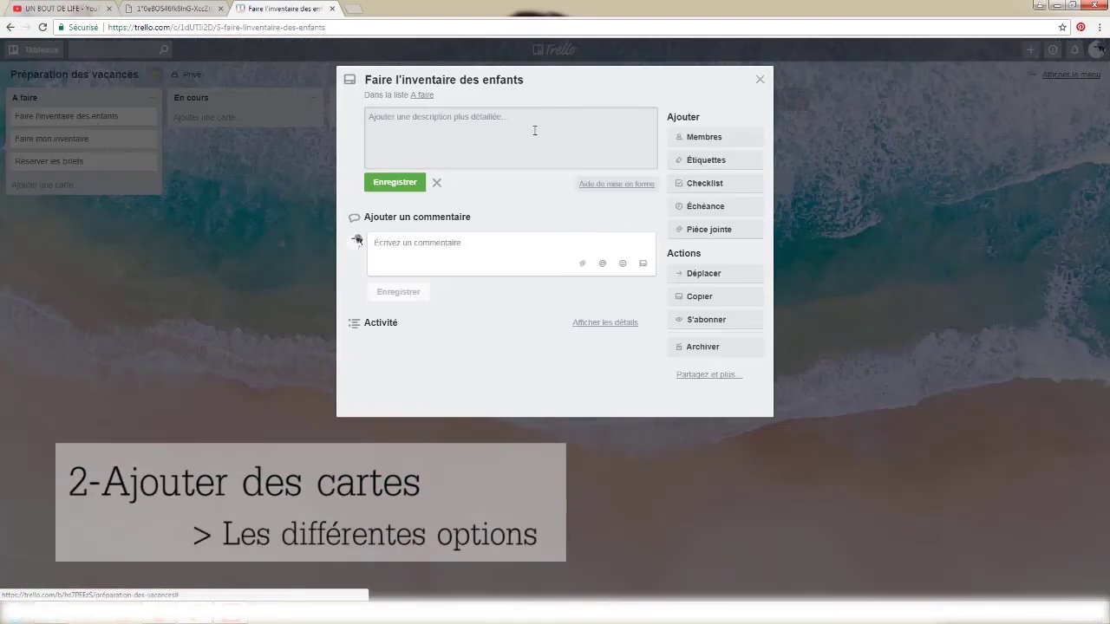
pyautogui.click(759, 79)
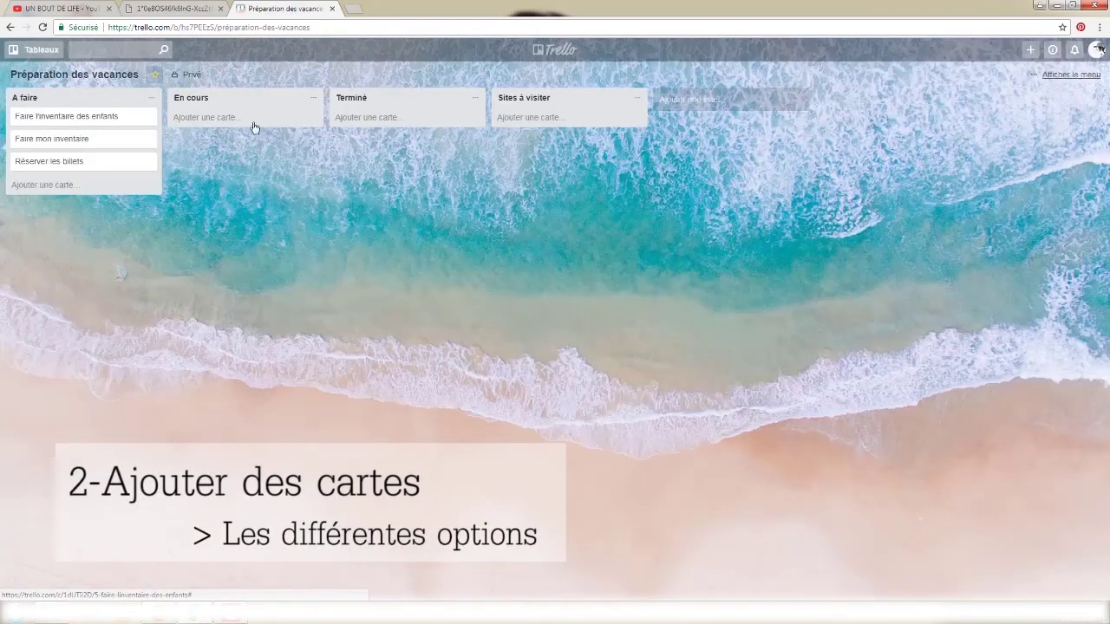
pyautogui.click(93, 121)
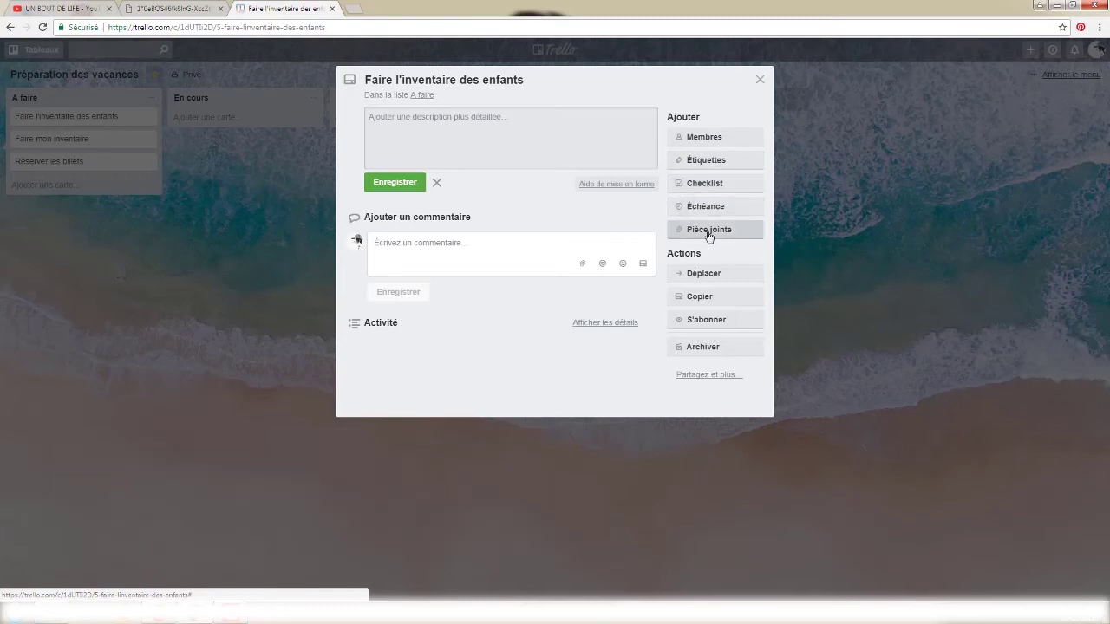
pyautogui.click(710, 233)
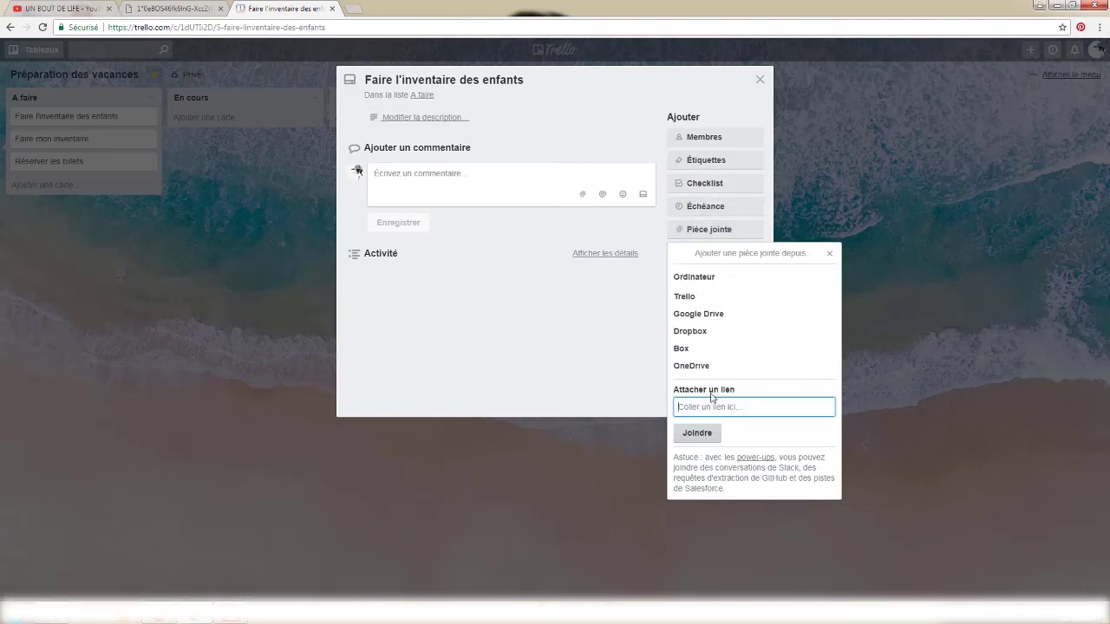
pyautogui.click(829, 256)
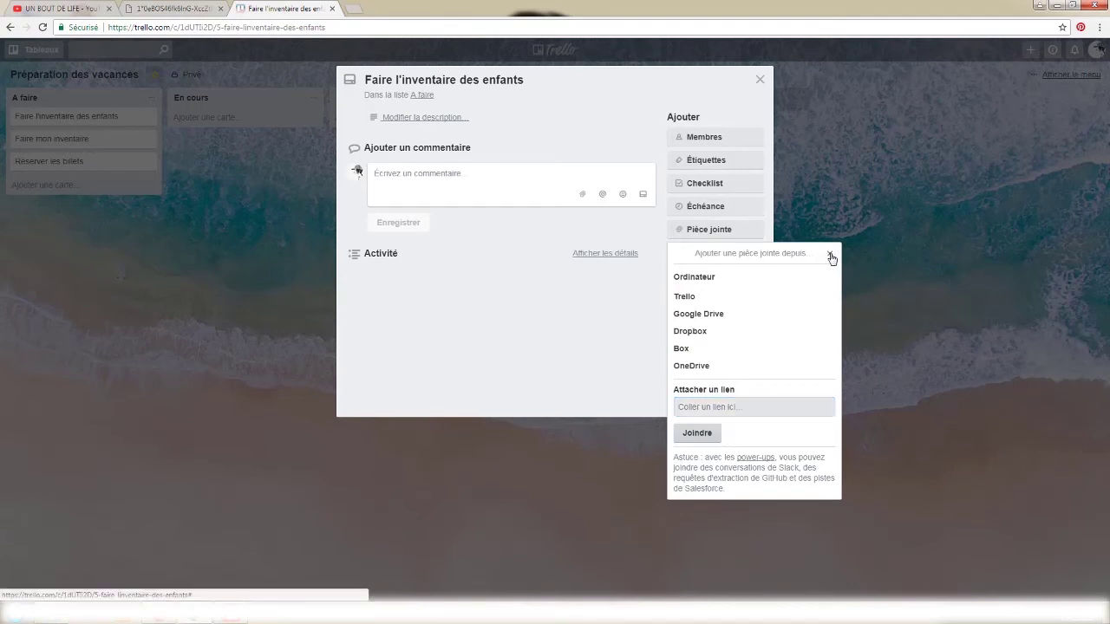
pyautogui.click(830, 256)
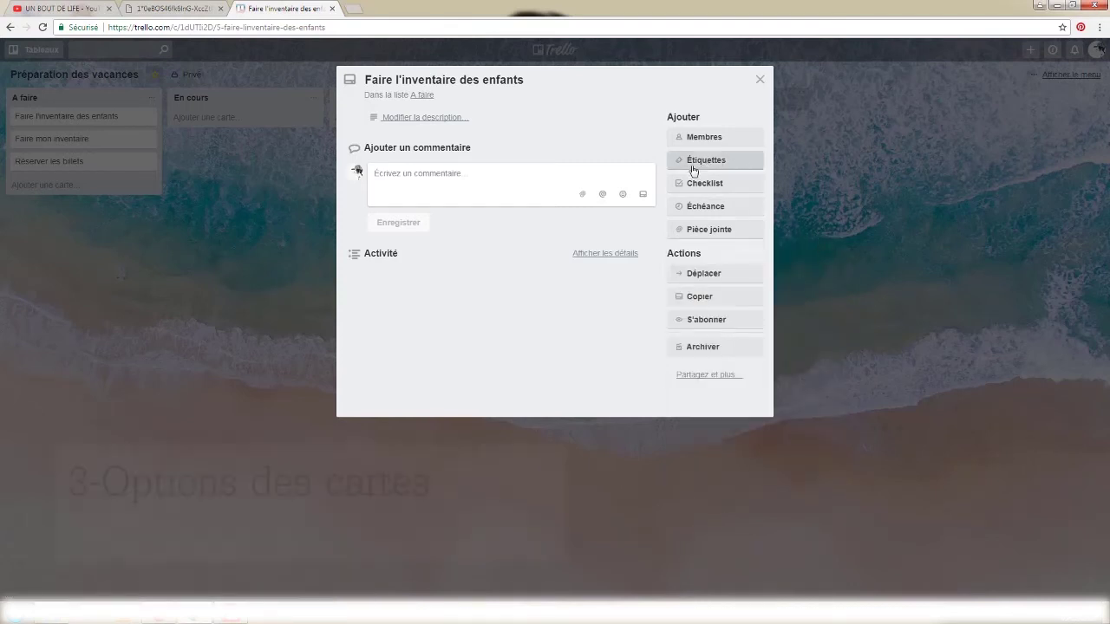
# Add a checklist titled Valise enfants to the Faire l'inventaire des enfants card
pyautogui.click(717, 185)
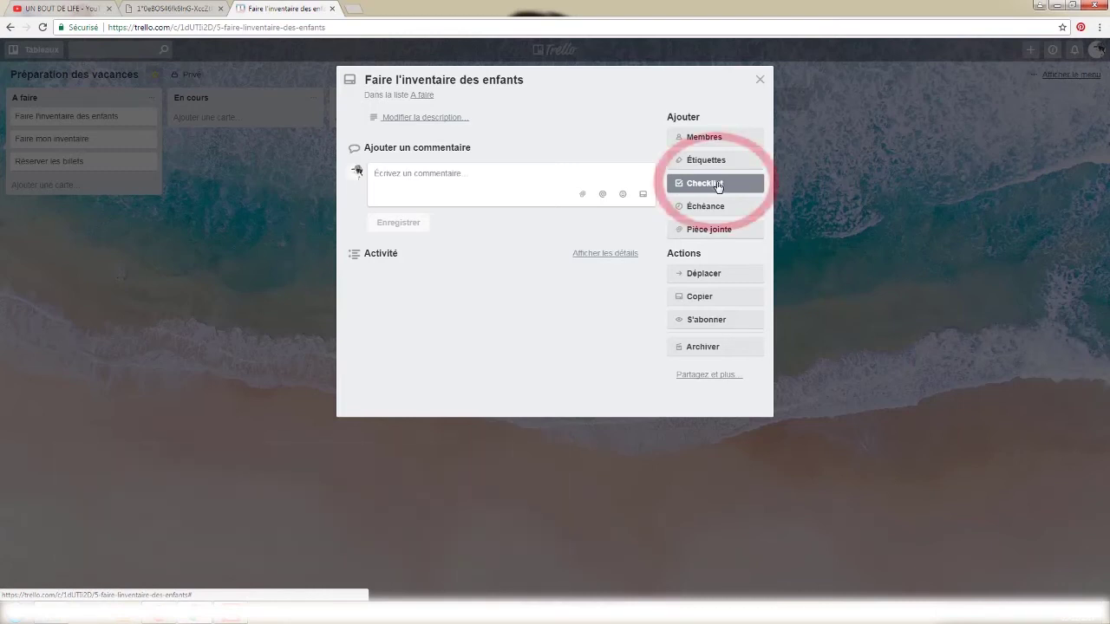
pyautogui.click(719, 185)
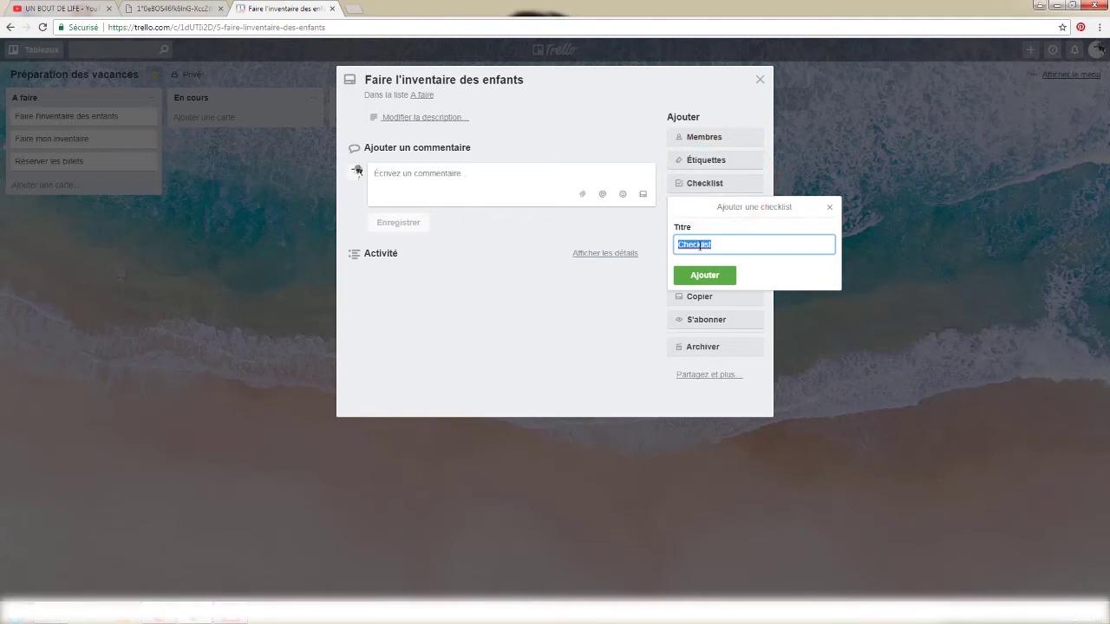
pyautogui.write('Valise enfants')
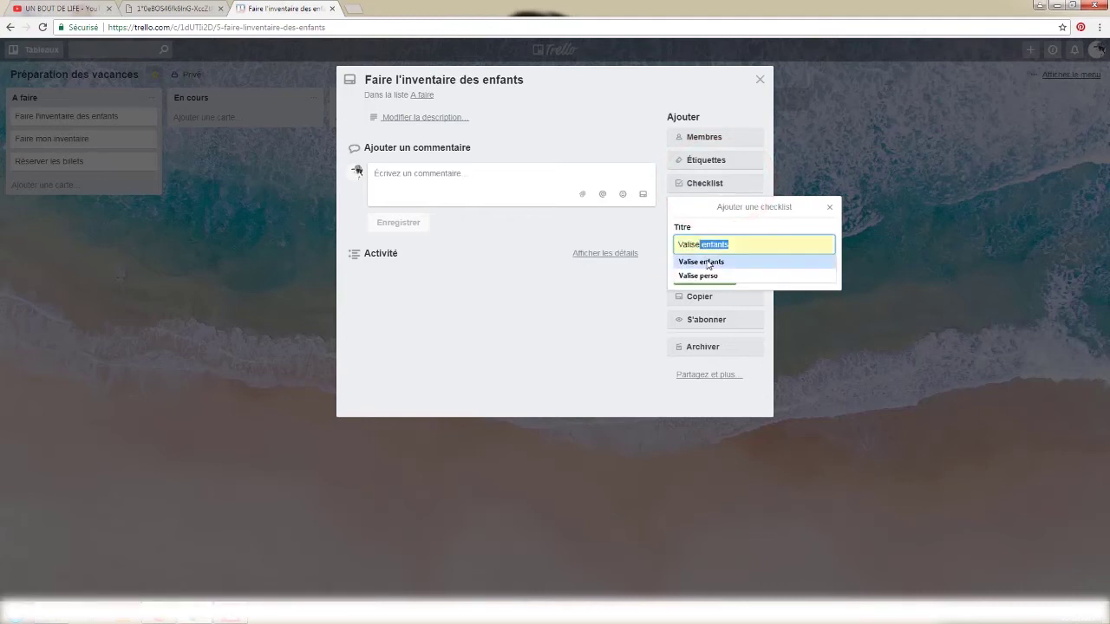
pyautogui.click(706, 262)
pyautogui.click(705, 278)
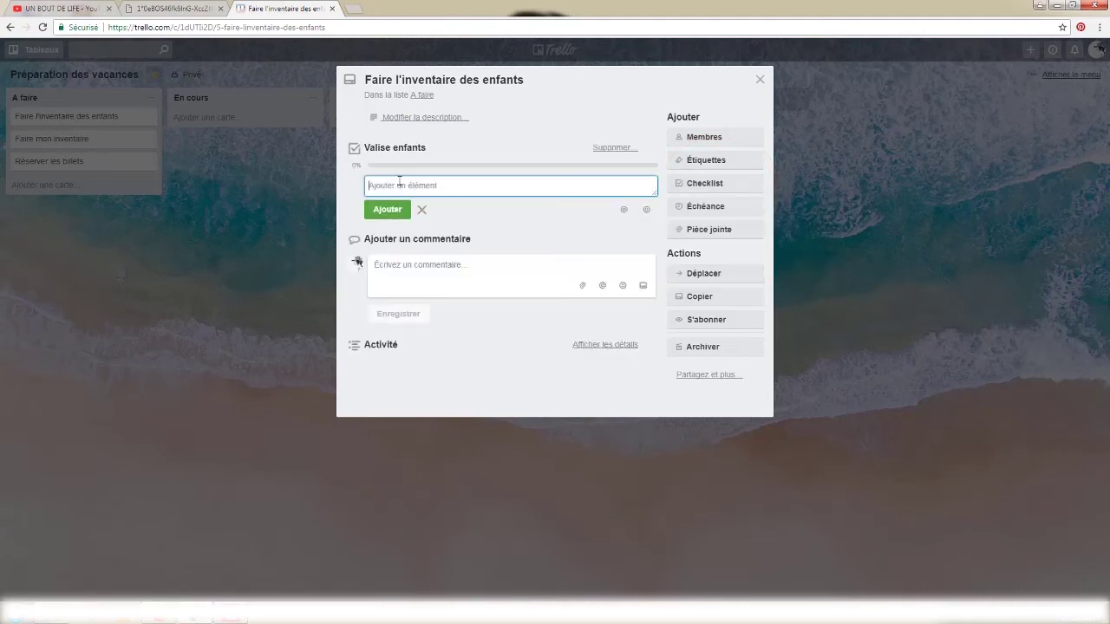
# Add the items Chaussettes and T-shirts to the Valise enfants checklist and close the card
pyautogui.write('Chaussettes')
pyautogui.press('Return')
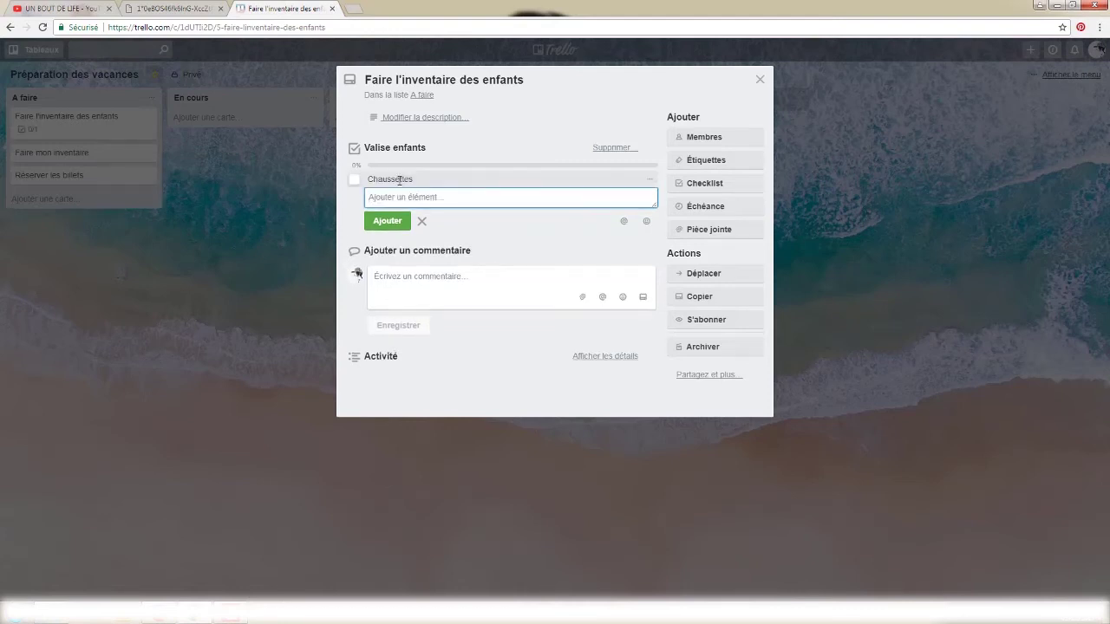
pyautogui.write('T-shirts')
pyautogui.press('Return')
pyautogui.click(421, 237)
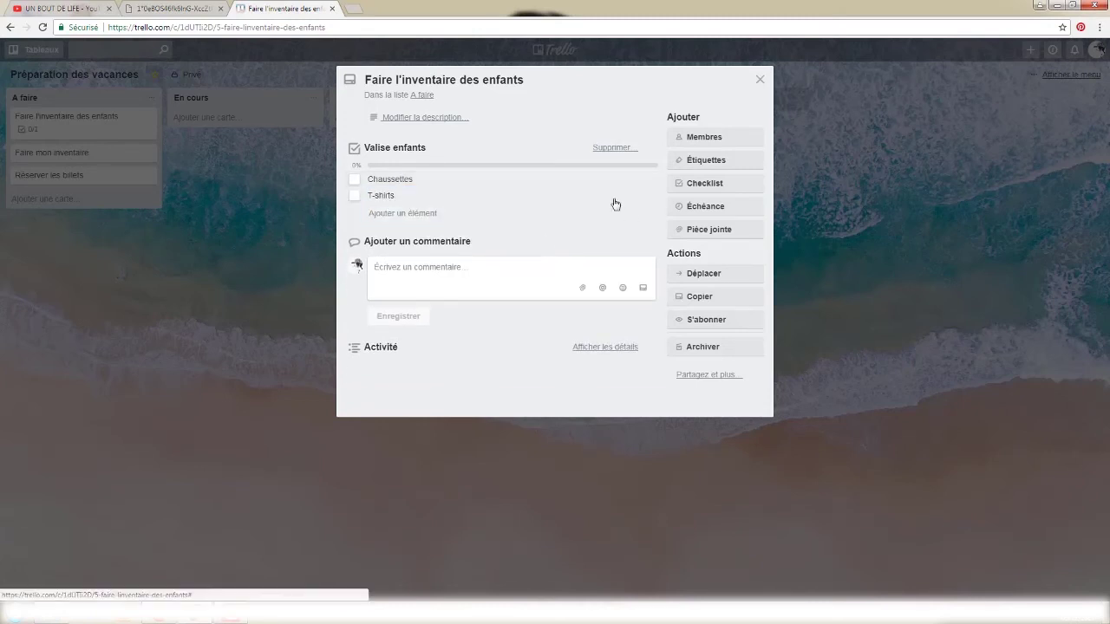
pyautogui.click(759, 82)
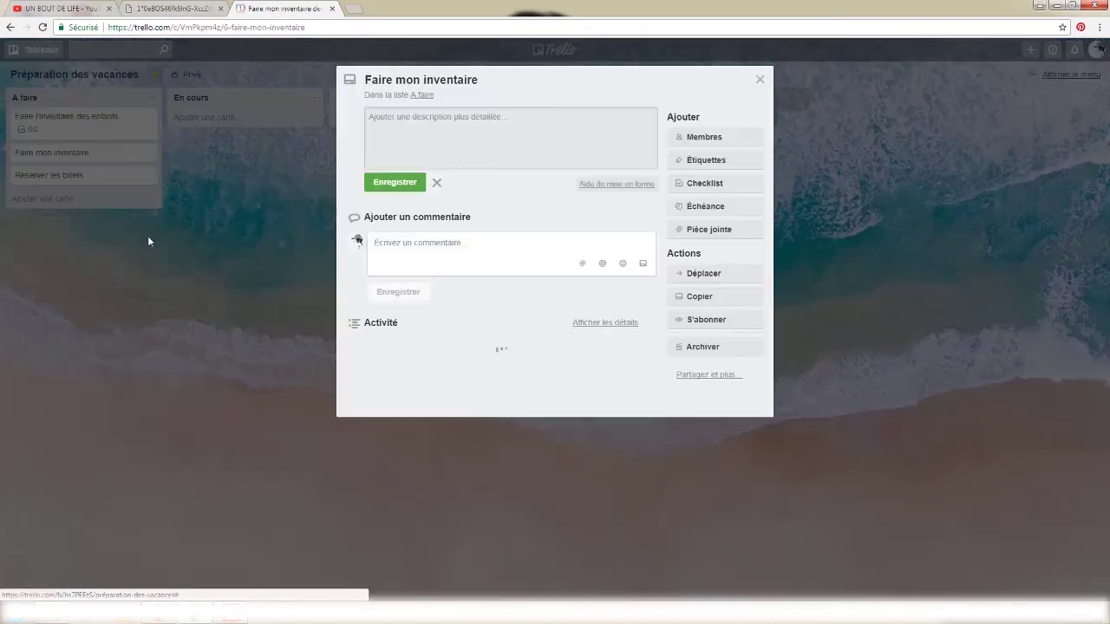
# Open the Faire mon inventaire card and add a checklist titled Valise
pyautogui.click(76, 154)
pyautogui.click(710, 183)
pyautogui.write('VFalise')
pyautogui.press('BackSpace')
pyautogui.press('BackSpace')
pyautogui.write('a')
pyautogui.press('Return')
# Add a second checklist titled Trousse de toilette to the Faire mon inventaire card
pyautogui.click(702, 185)
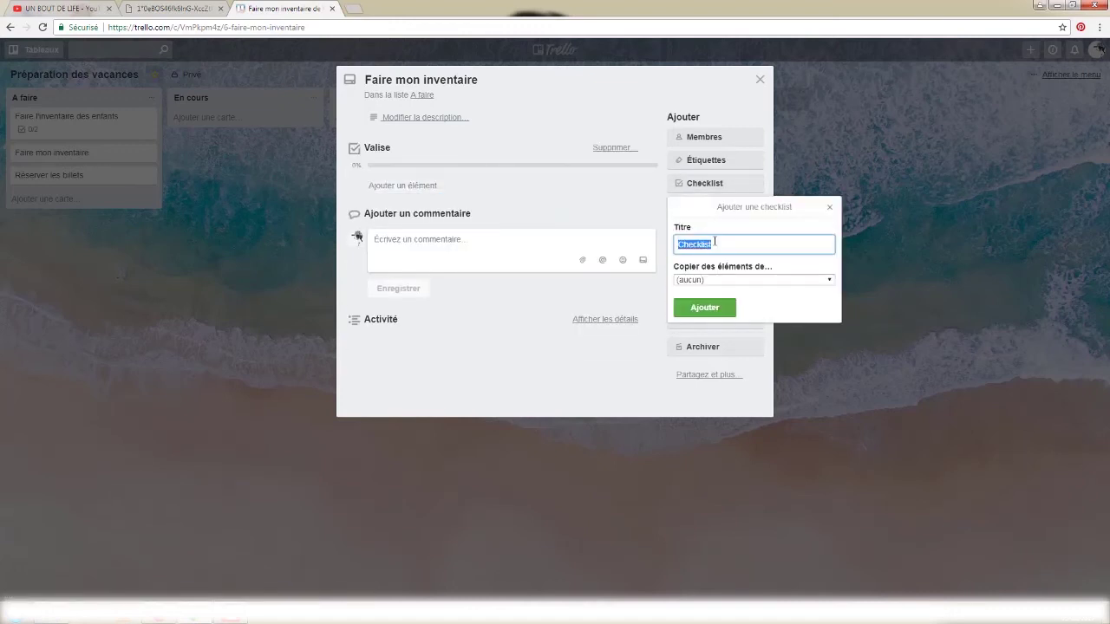
pyautogui.write('Trousse de toilette')
pyautogui.press('Return')
# Add the items Chaussettes and Sandale to the Valise checklist of the Faire mon inventaire card
pyautogui.click(413, 187)
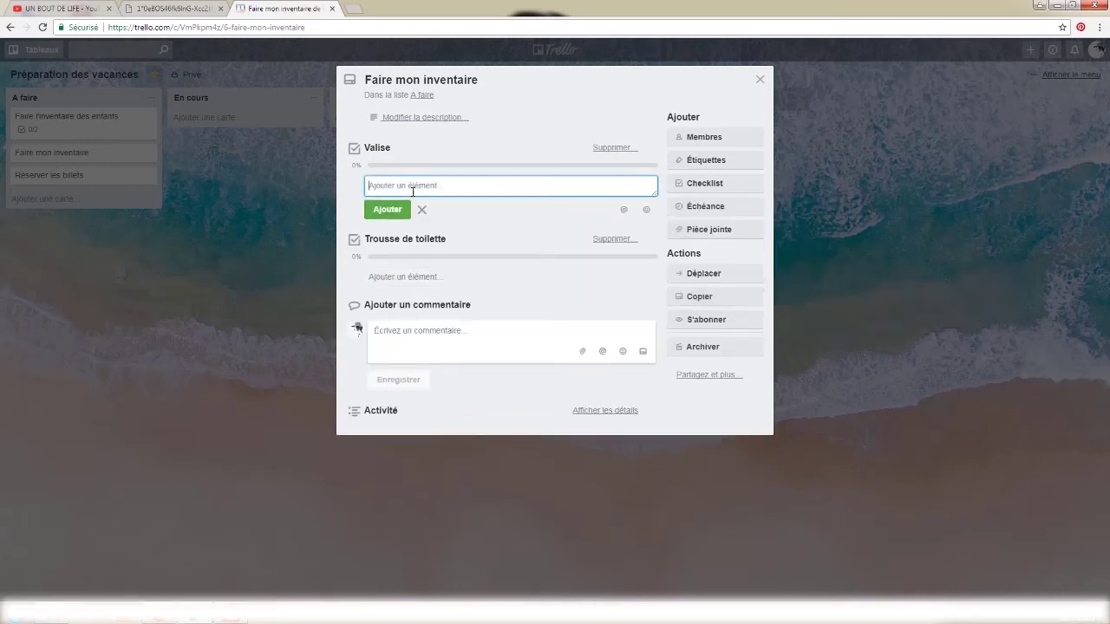
pyautogui.write('Chaussettes')
pyautogui.press('Return')
pyautogui.write('Sandale')
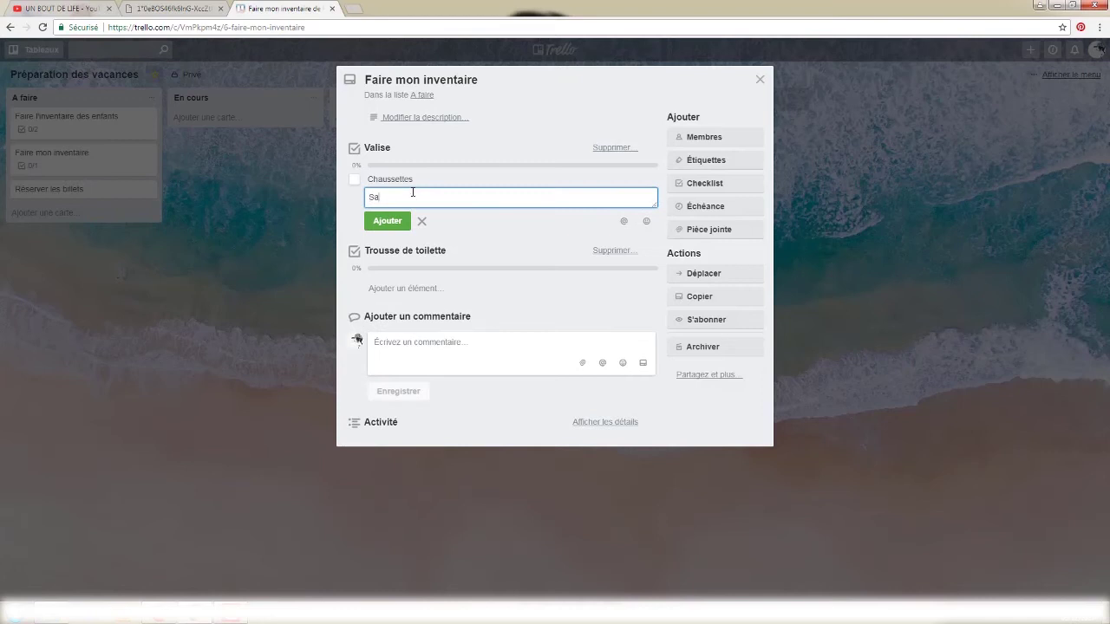
pyautogui.press('Return')
pyautogui.click(422, 238)
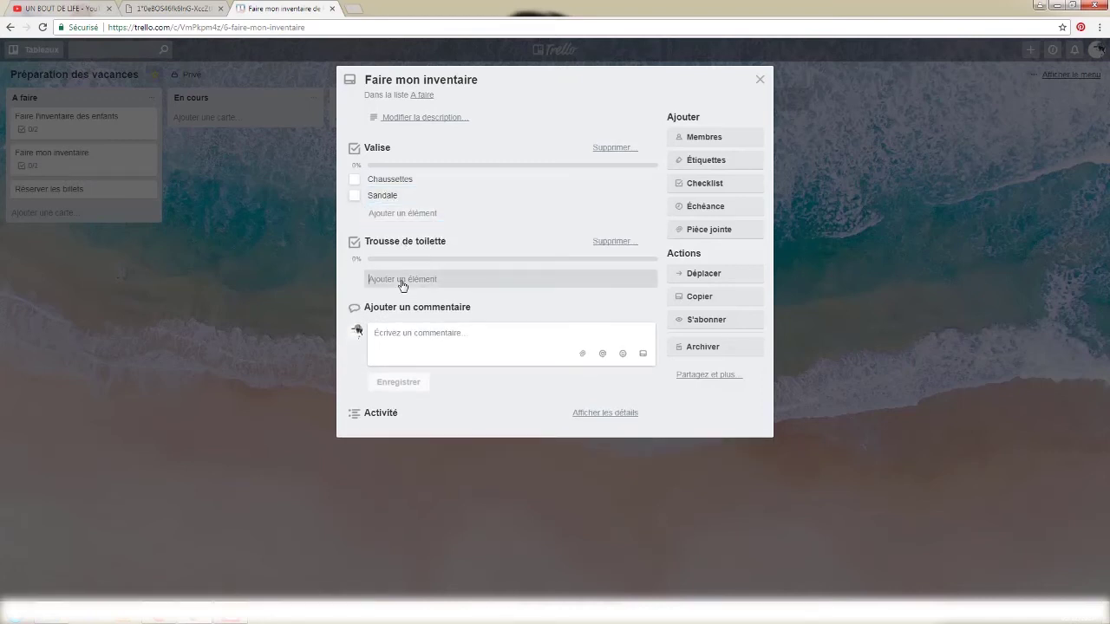
# Add the items Crème and Brosse à dents... to the Trousse de toilette checklist and close the card
pyautogui.click(400, 281)
pyautogui.write('Crème')
pyautogui.press('Return')
pyautogui.write('Brosse à dents...')
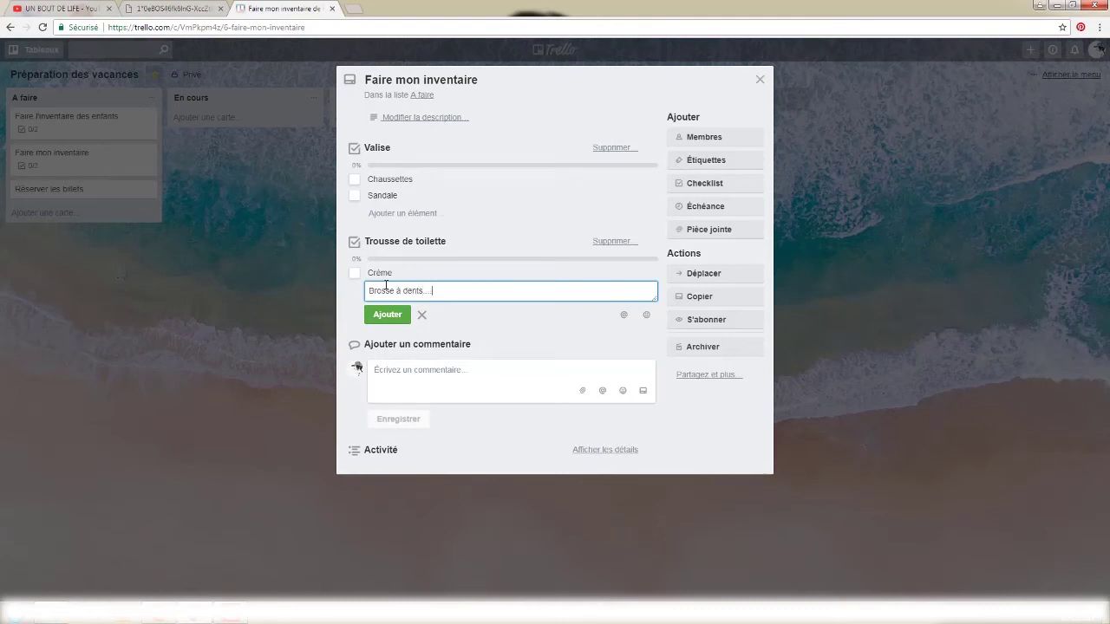
pyautogui.press('Return')
pyautogui.click(759, 81)
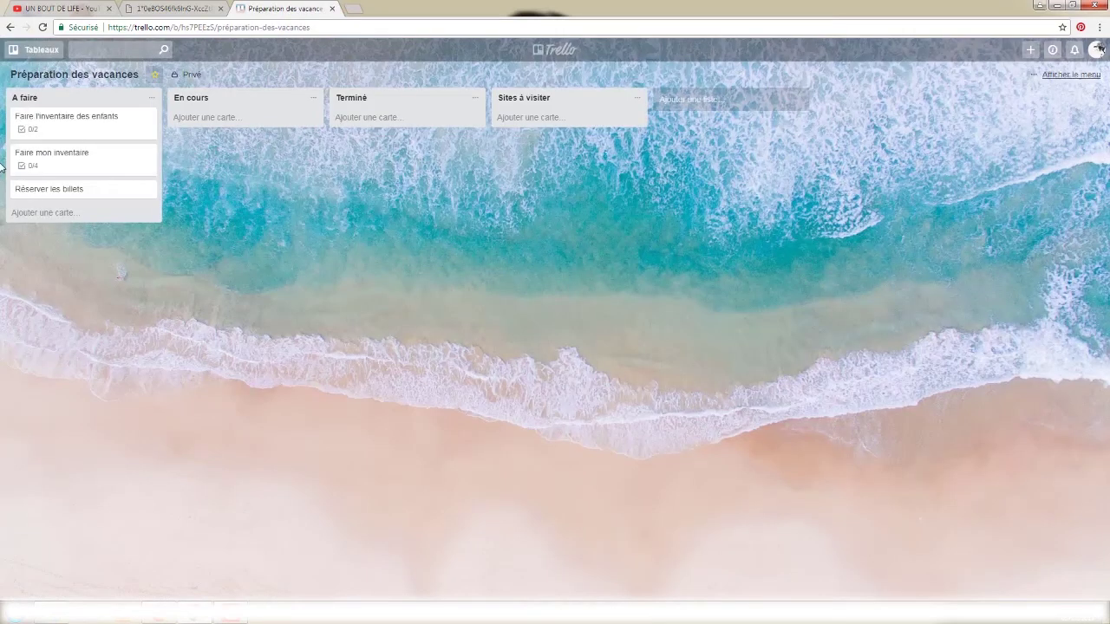
# Give the Réserver les billets card a due date of 7/12/2017 at 12:00 and close the card
pyautogui.click(83, 189)
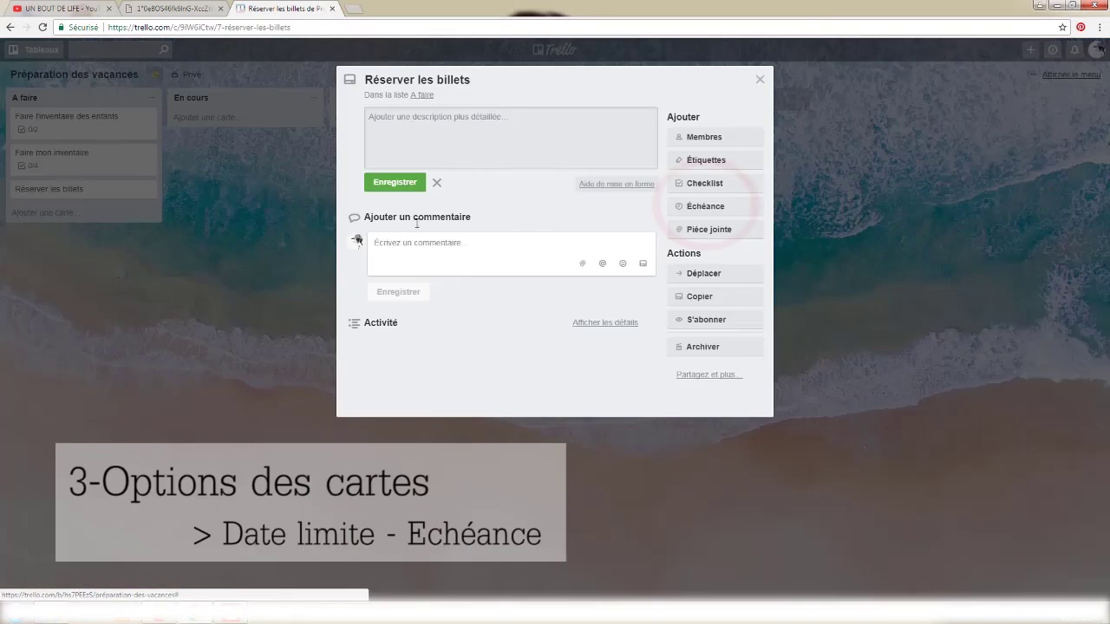
pyautogui.click(691, 211)
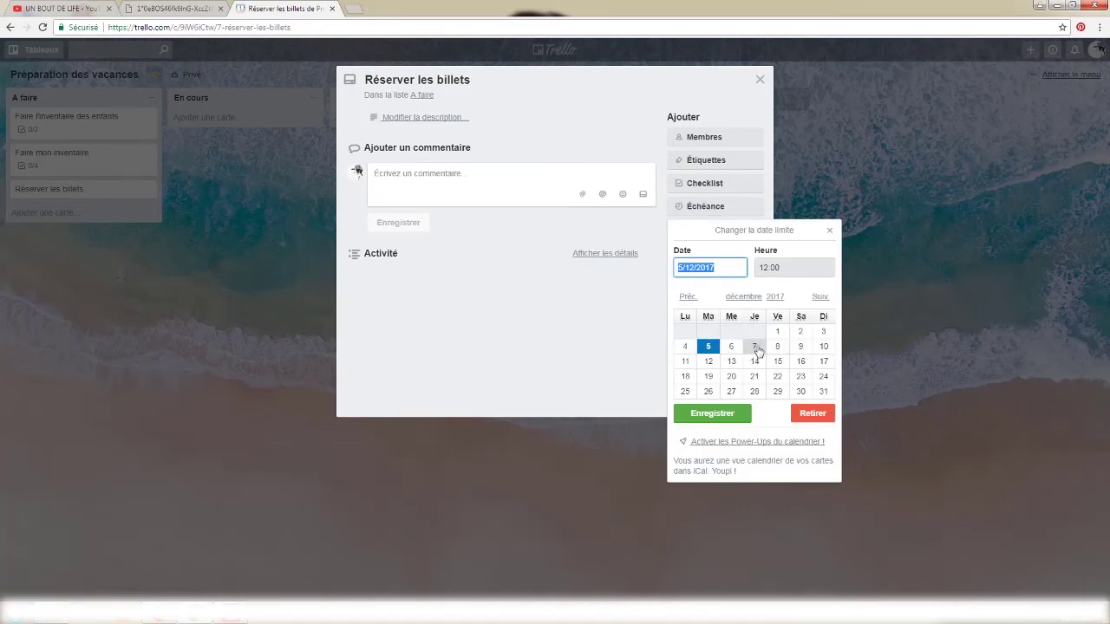
pyautogui.click(755, 348)
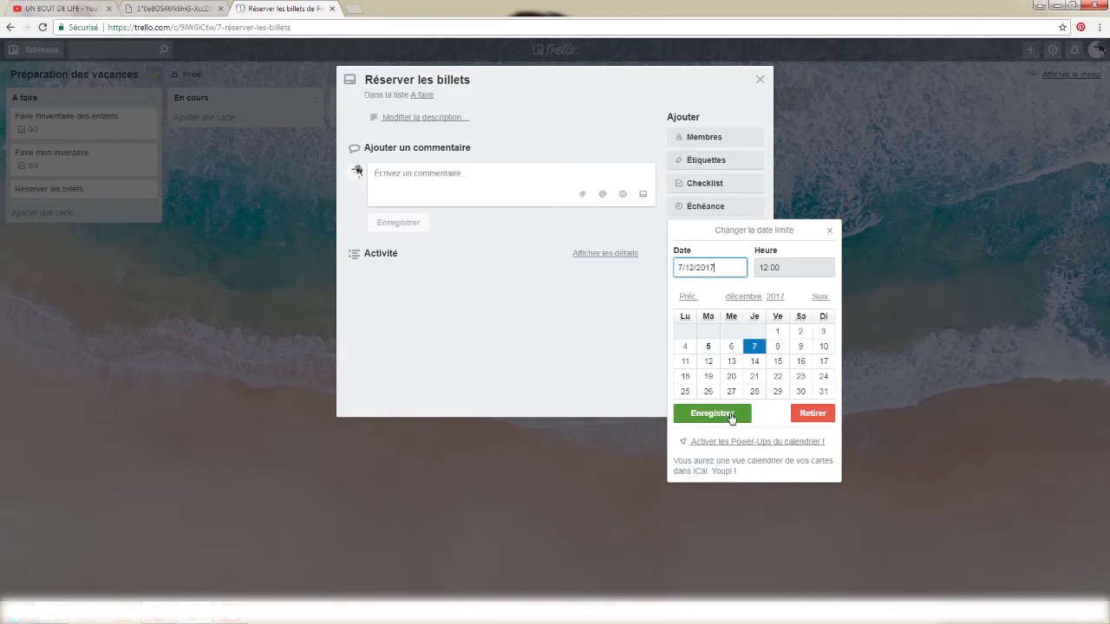
pyautogui.click(729, 413)
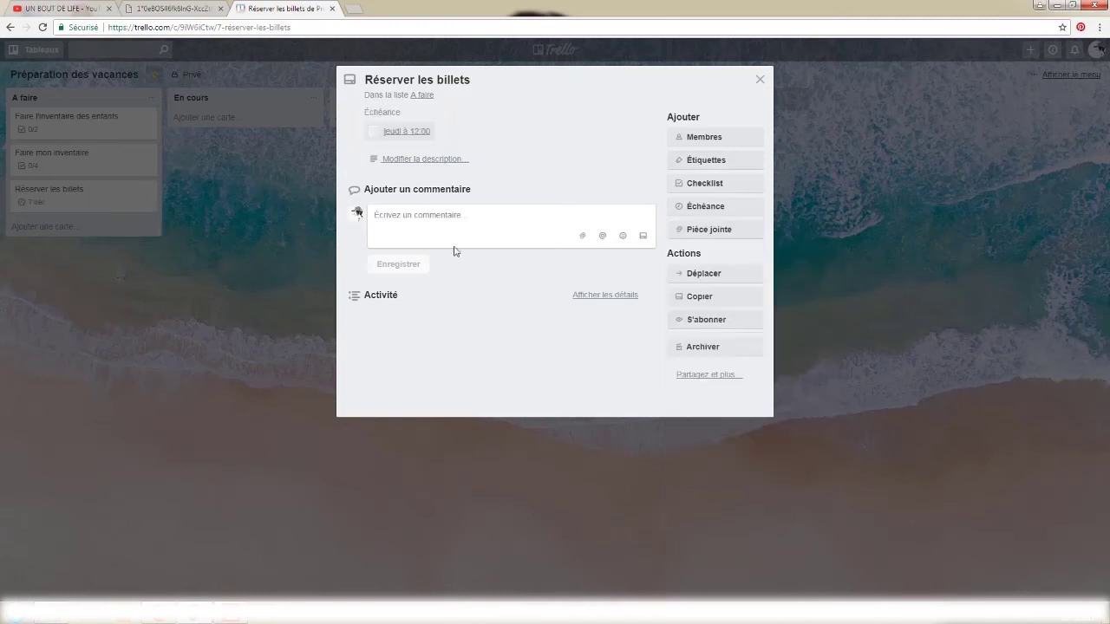
pyautogui.click(761, 80)
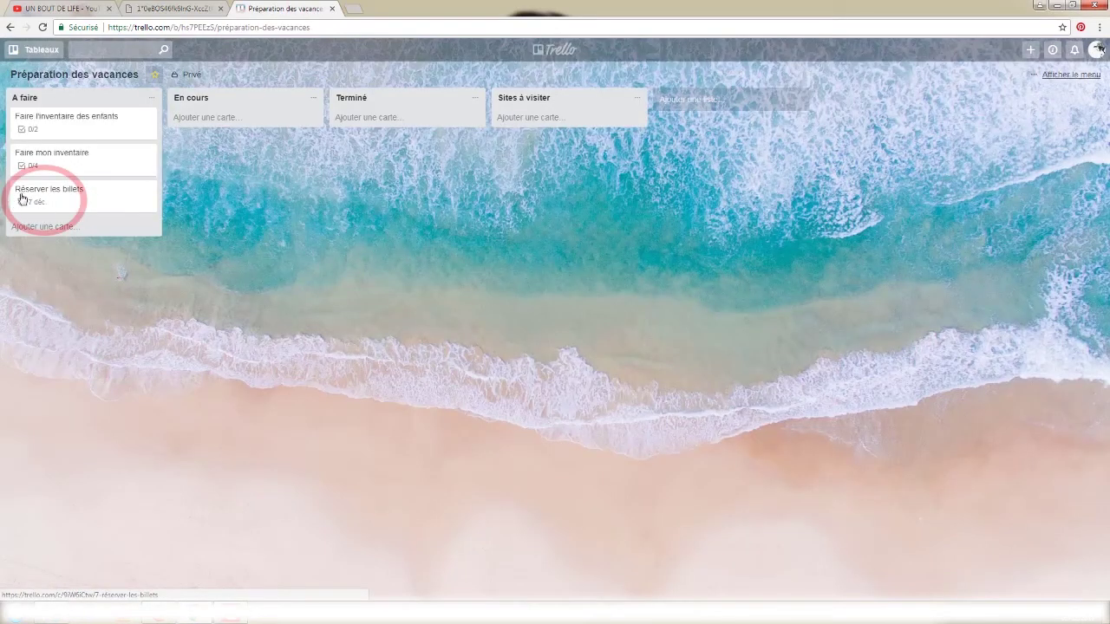
# Reopen the Réserver les billets card, change its due date to 6/12/2017 and return to the board
pyautogui.click(90, 193)
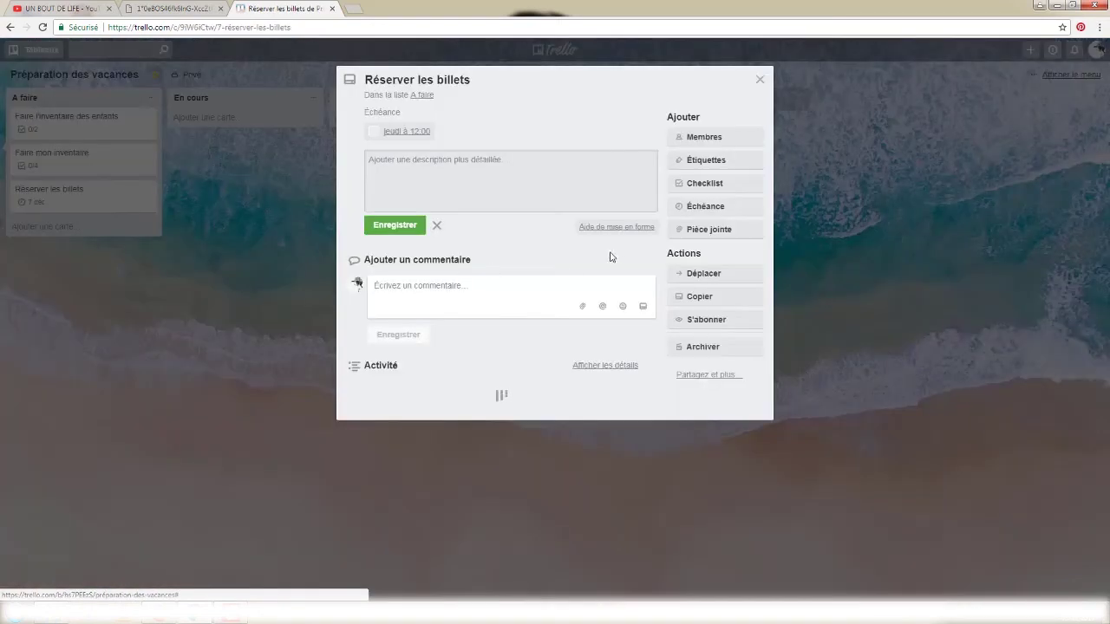
pyautogui.click(395, 130)
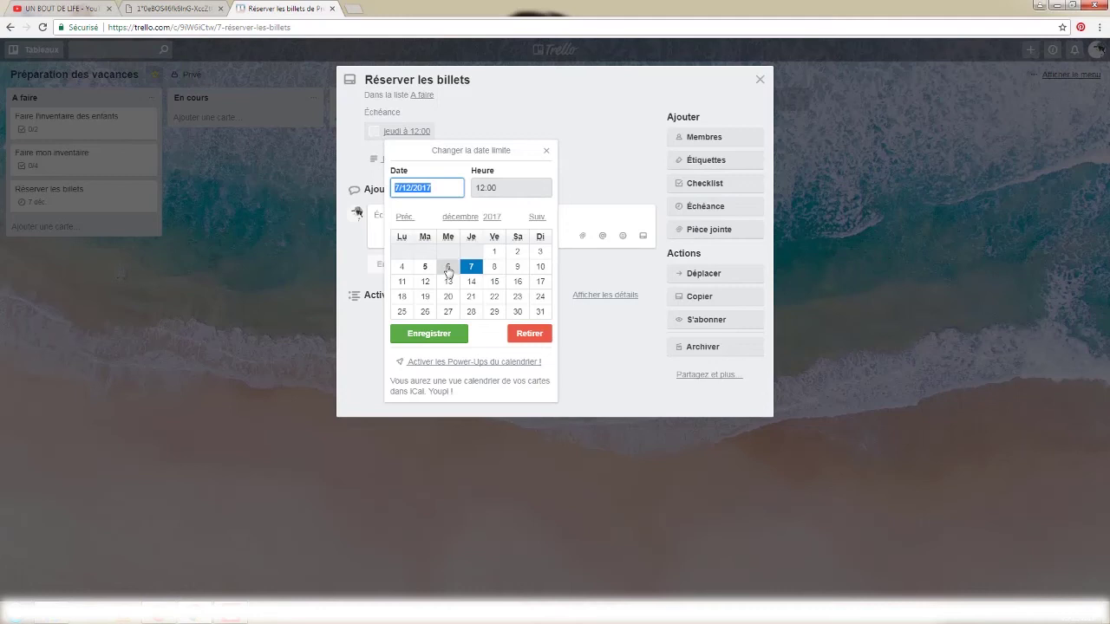
pyautogui.click(448, 270)
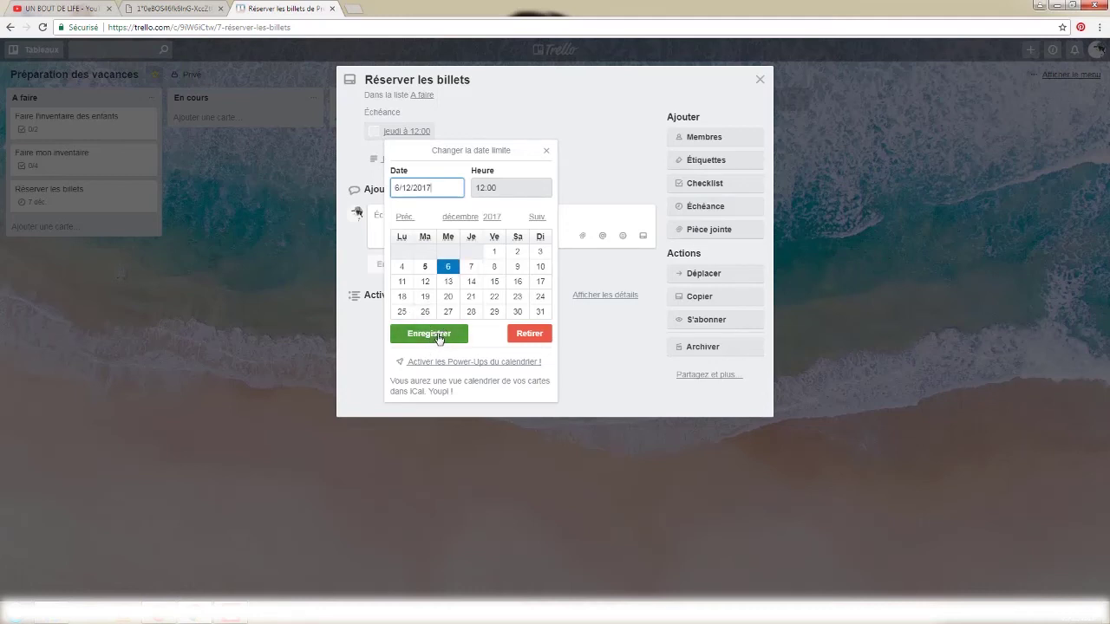
pyautogui.click(436, 336)
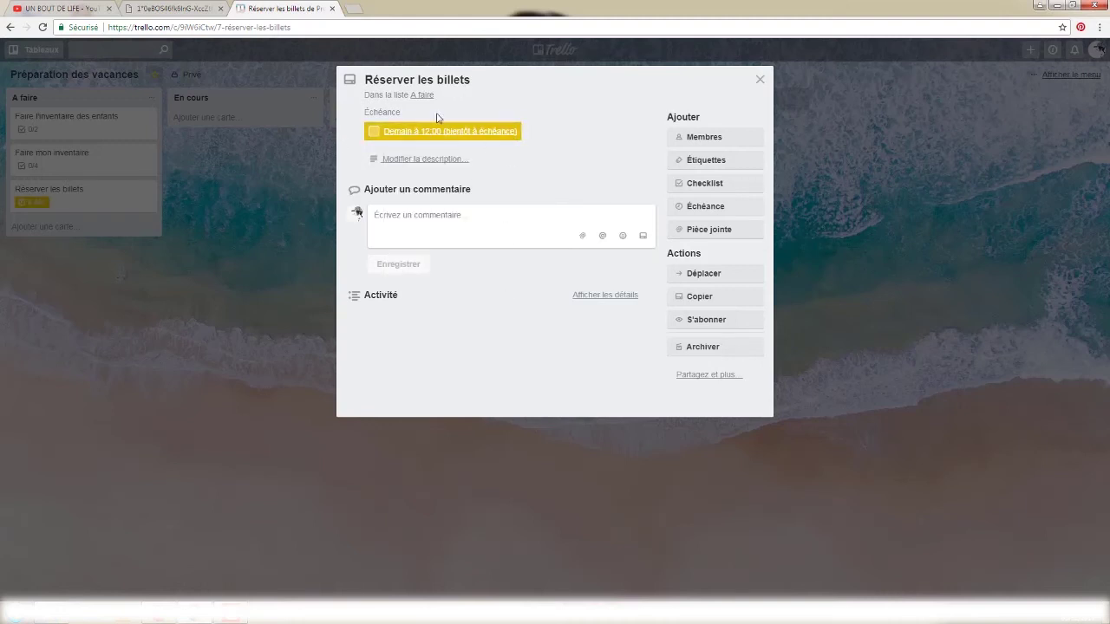
pyautogui.click(761, 82)
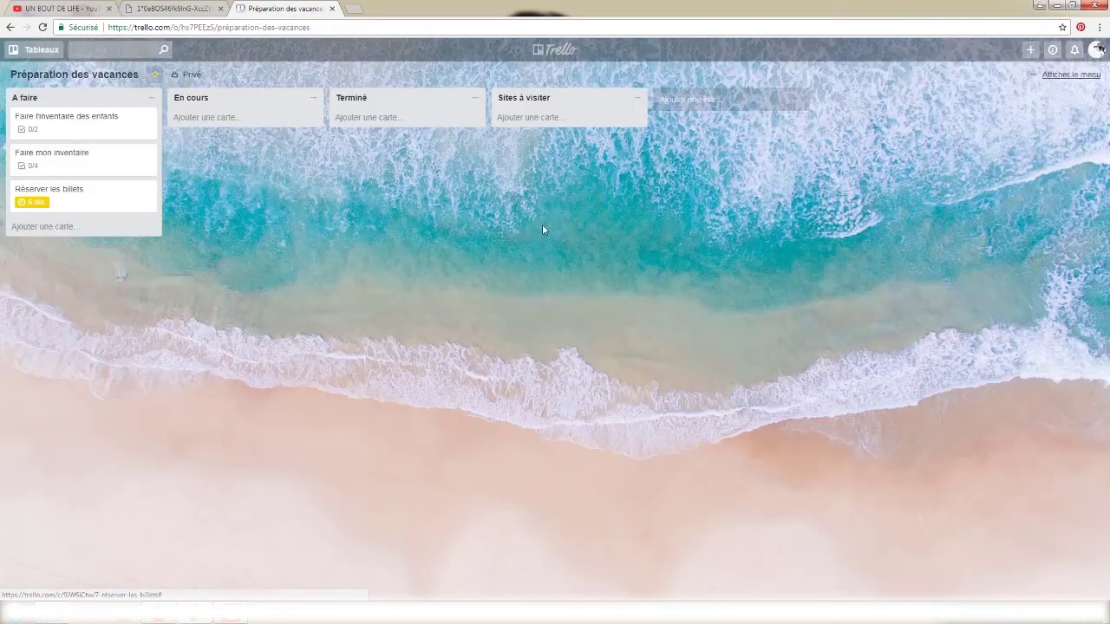
# Change the due date of the Réserver les billets card to 5 December 2017 and close the card
pyautogui.click(31, 202)
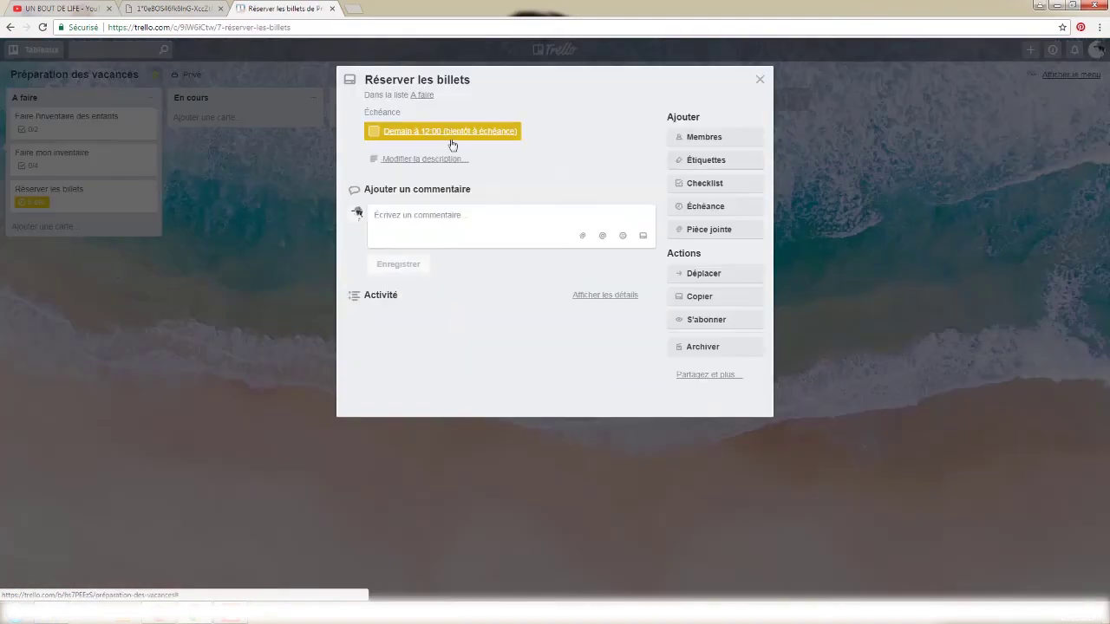
pyautogui.click(447, 131)
pyautogui.click(425, 266)
pyautogui.click(438, 334)
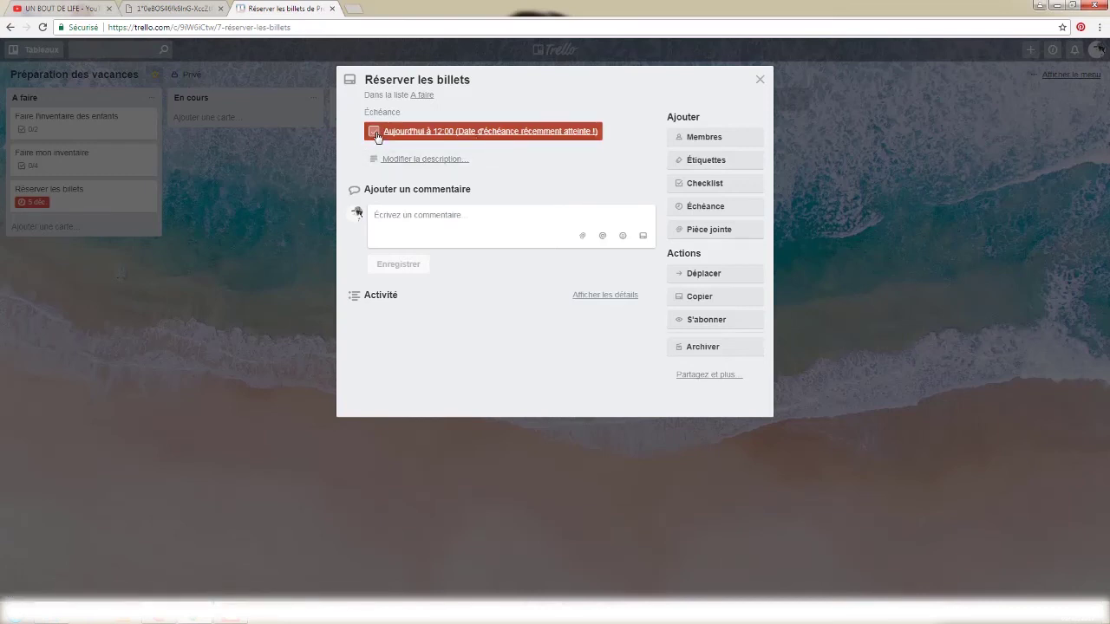
pyautogui.click(760, 80)
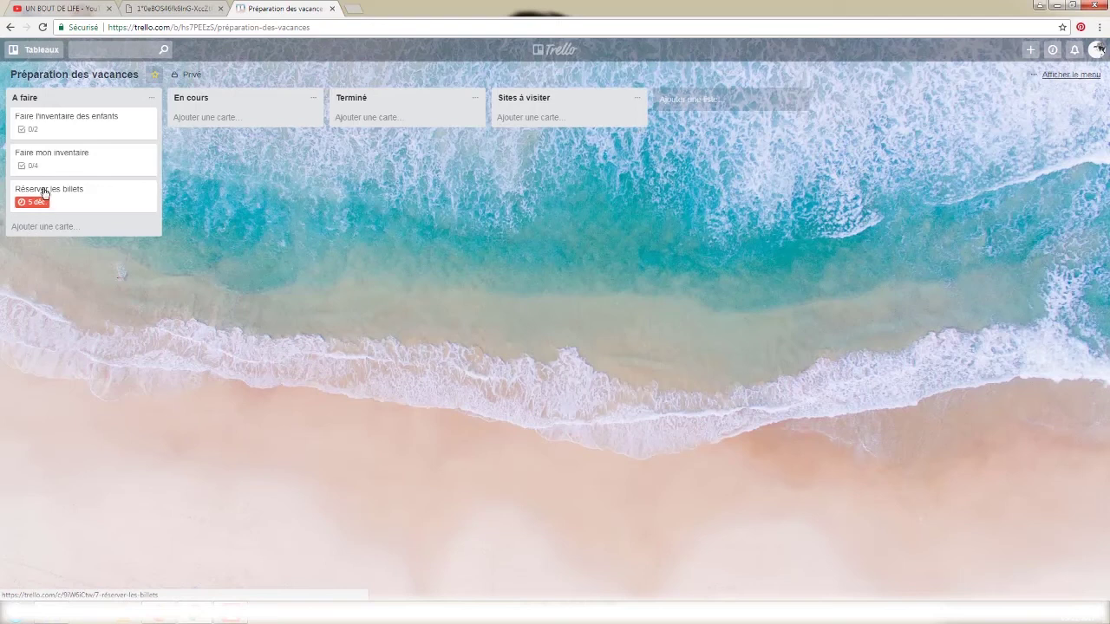
# Mark the due date of the Réserver les billets card as complete and close the card
pyautogui.click(90, 196)
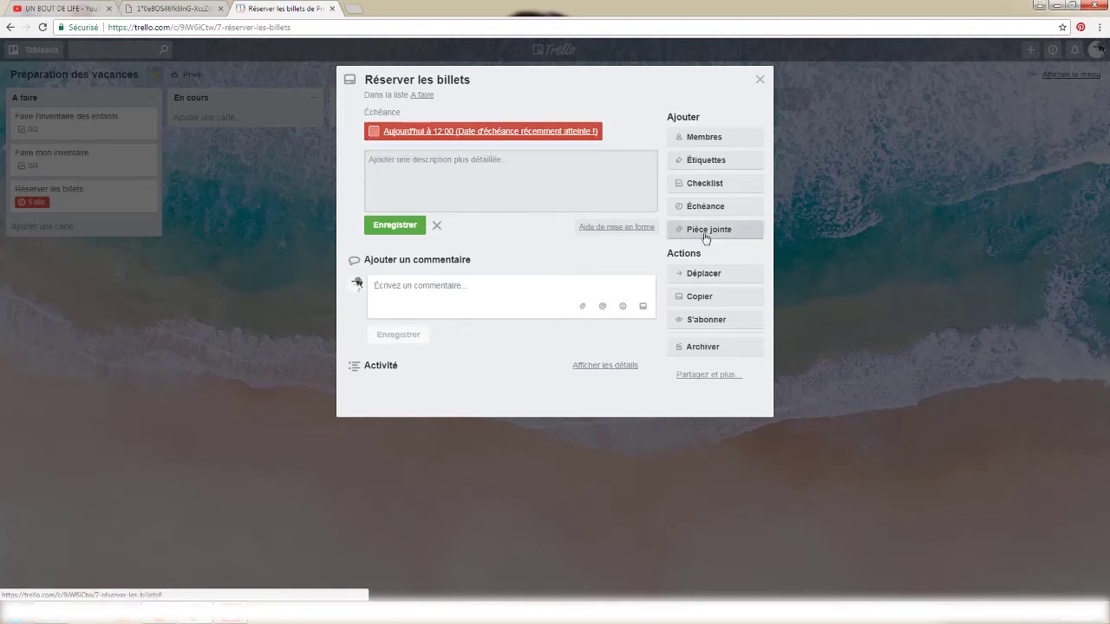
pyautogui.click(374, 132)
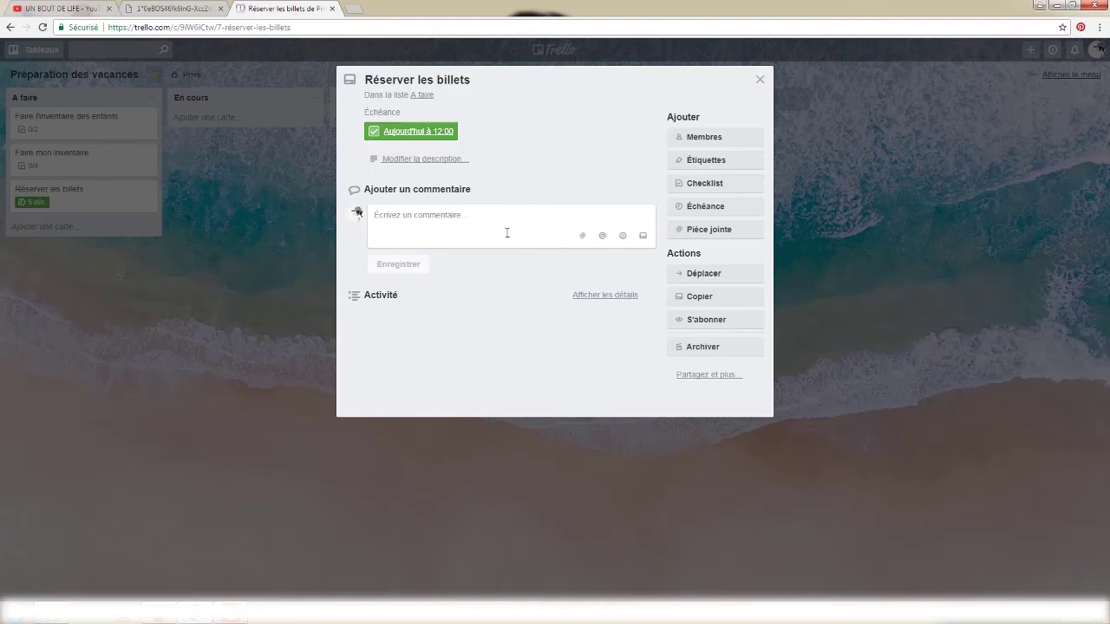
pyautogui.click(760, 79)
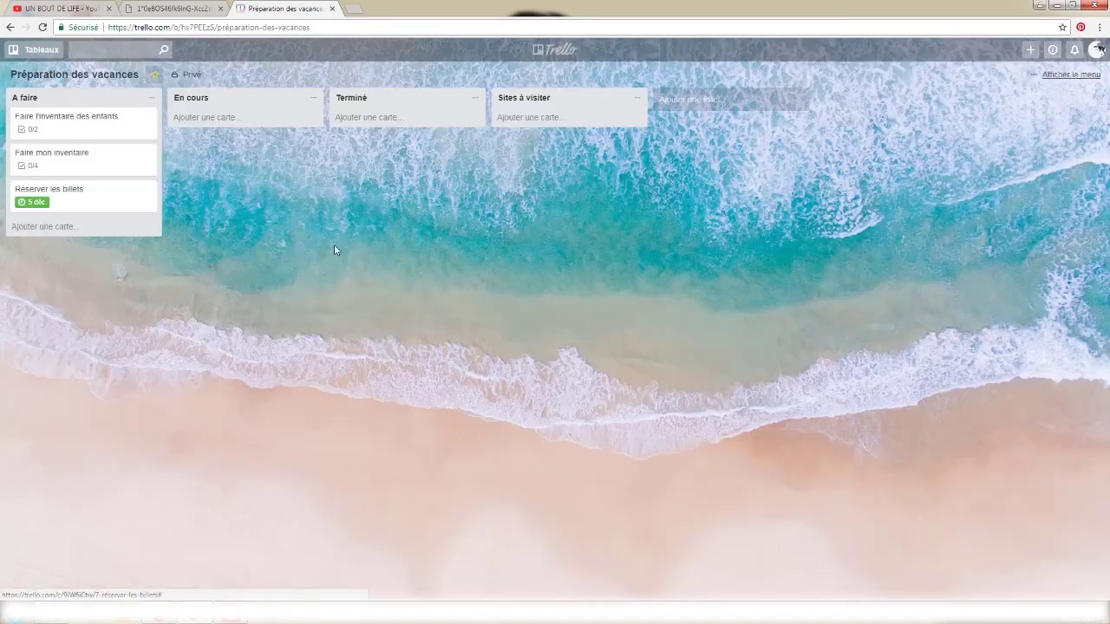
# Open the Réserver les billets card and bring up its options for adding an attachment
pyautogui.click(90, 198)
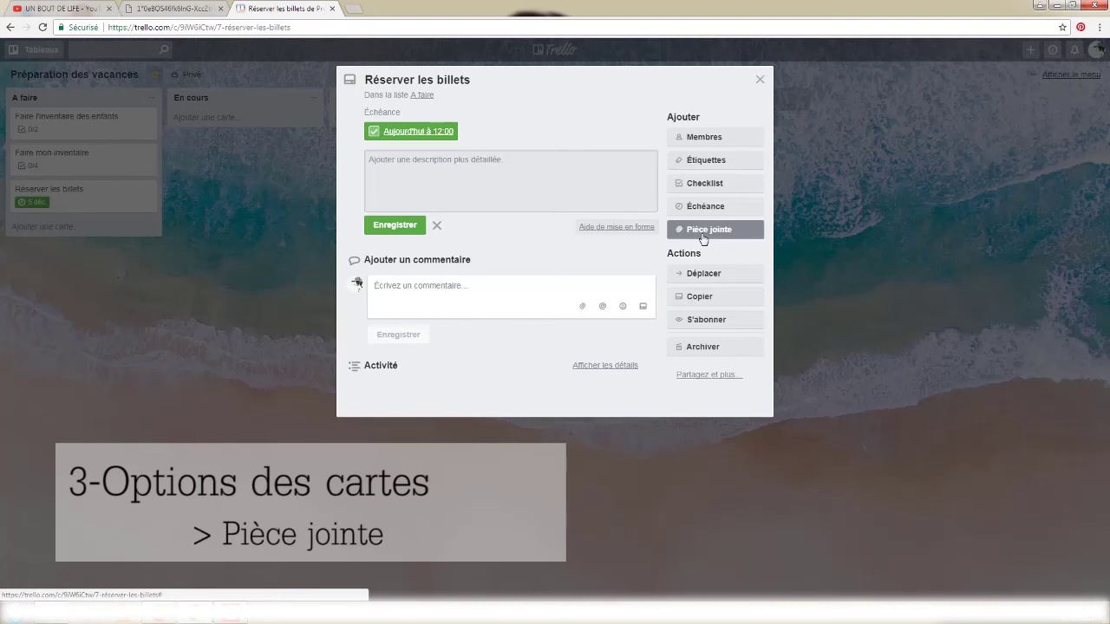
pyautogui.click(704, 230)
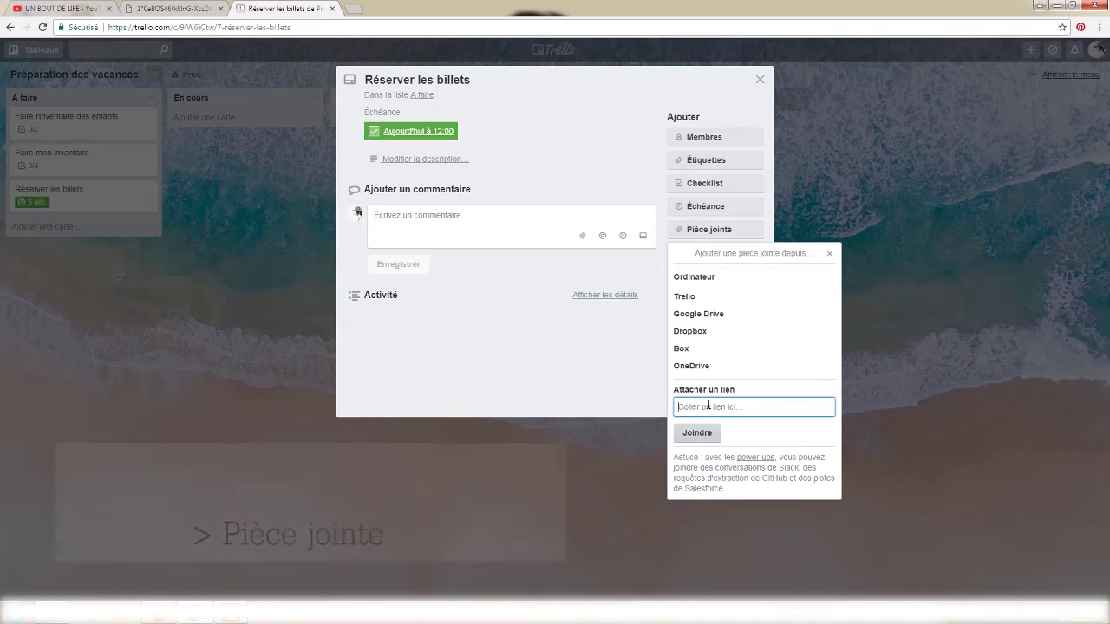
# Search Google for oui go in a new browser tab, open the Ouigo website and copy its address
pyautogui.click(352, 8)
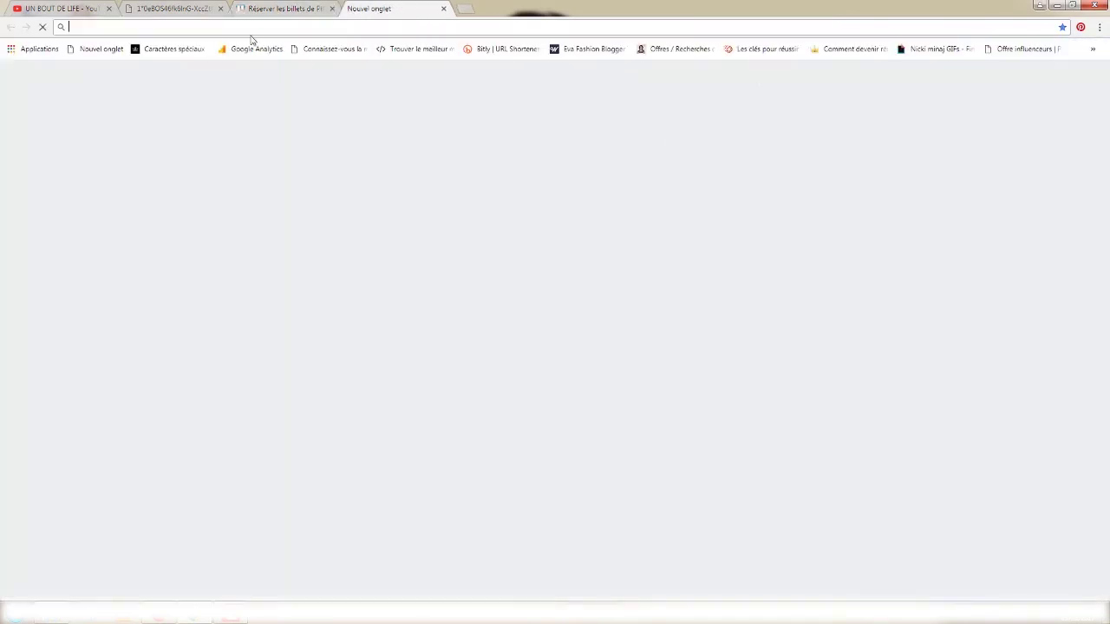
pyautogui.click(436, 216)
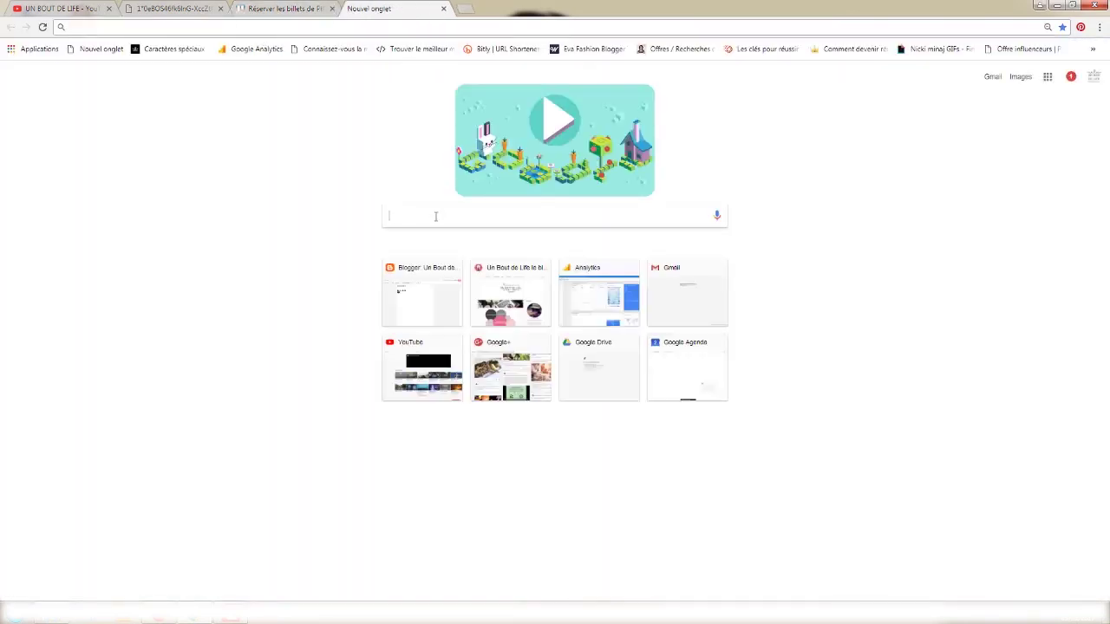
pyautogui.write('oui og')
pyautogui.press('BackSpace')
pyautogui.press('BackSpace')
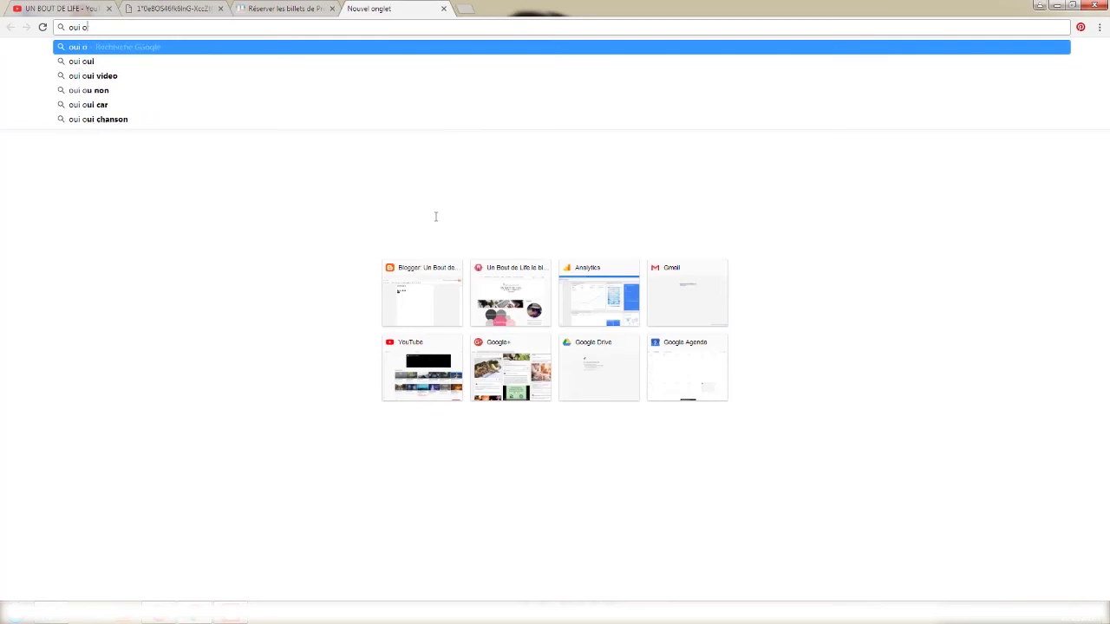
pyautogui.write('go')
pyautogui.press('Return')
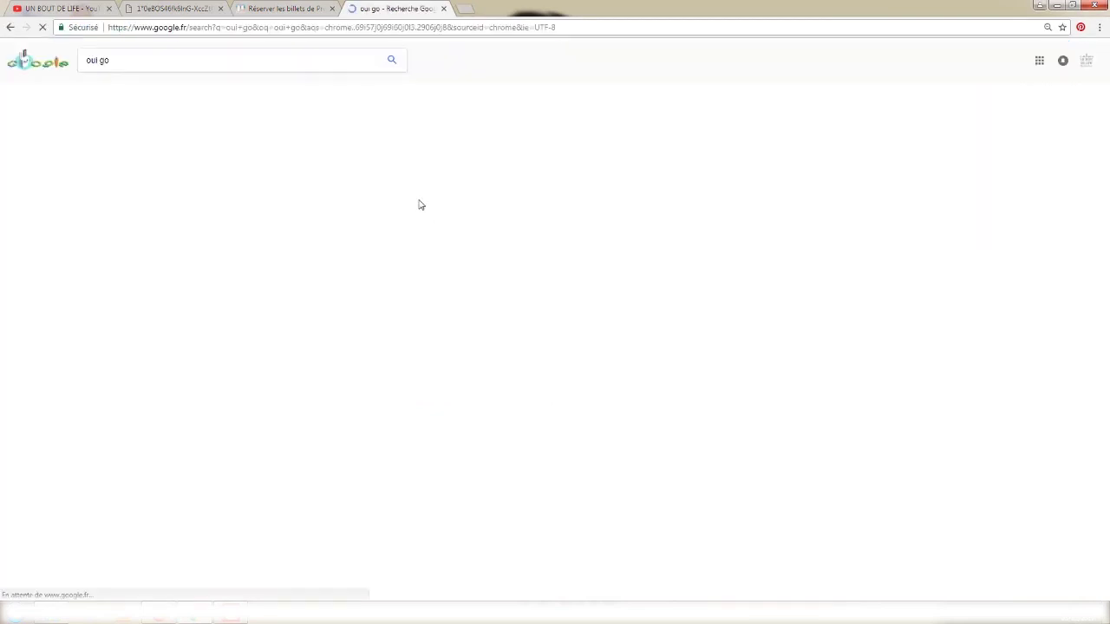
pyautogui.click(143, 232)
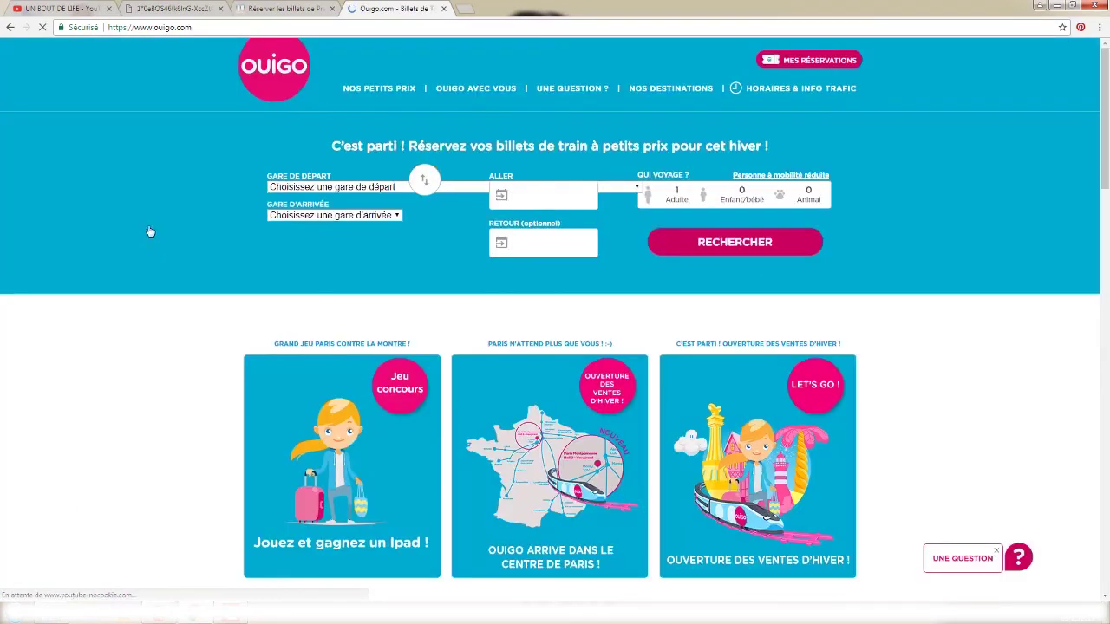
pyautogui.click(217, 27)
pyautogui.hotkey('ctrl', 'c')
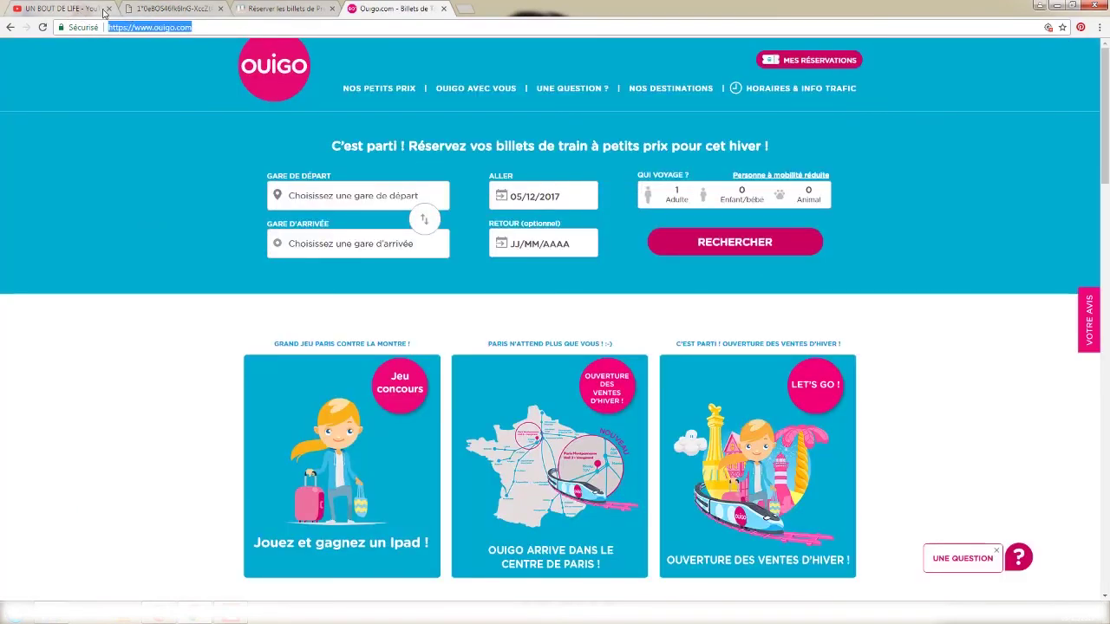
pyautogui.click(263, 10)
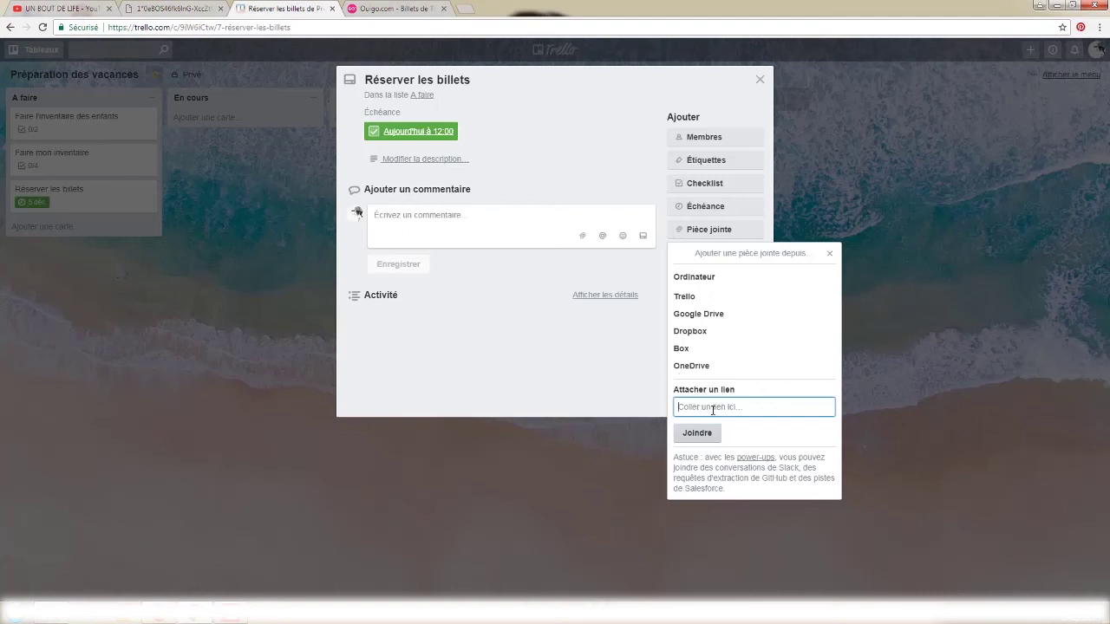
pyautogui.hotkey('ctrl', 'v')
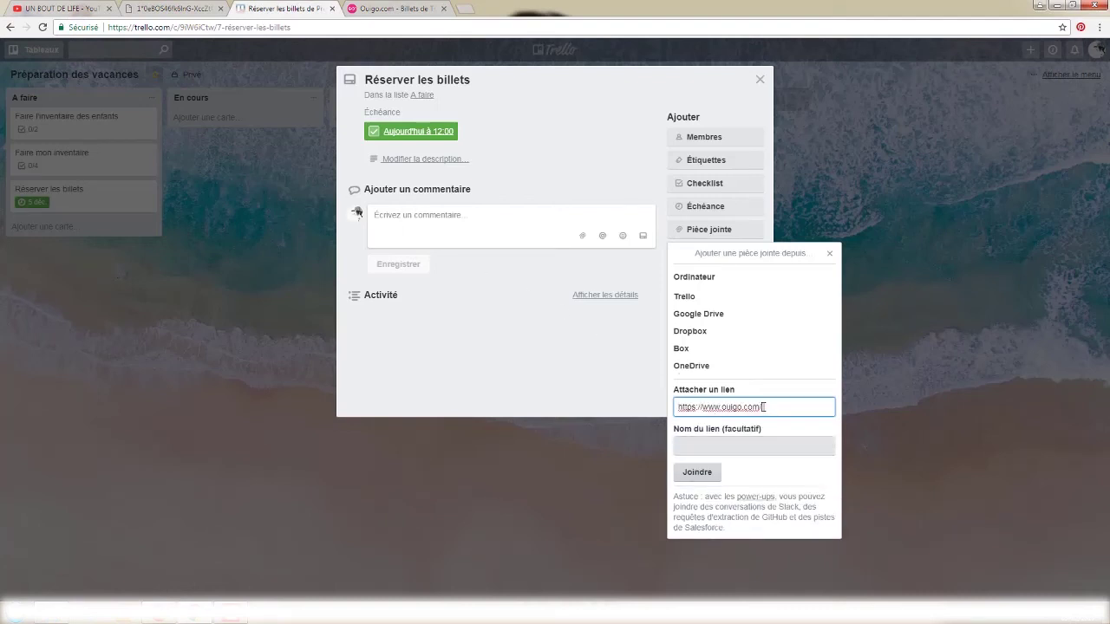
pyautogui.click(719, 444)
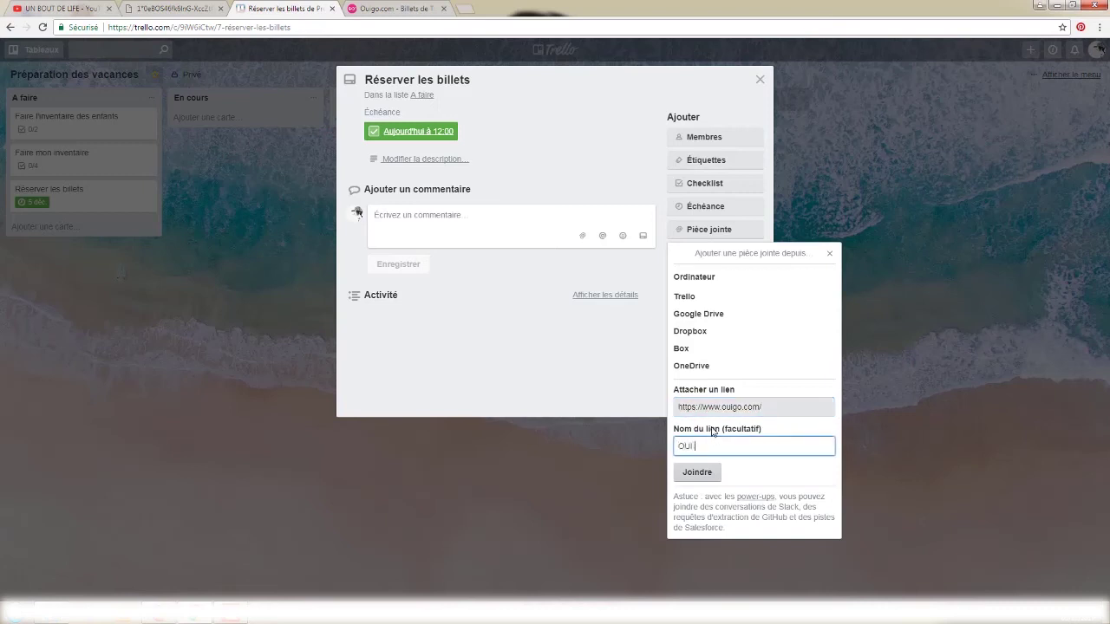
pyautogui.click(697, 471)
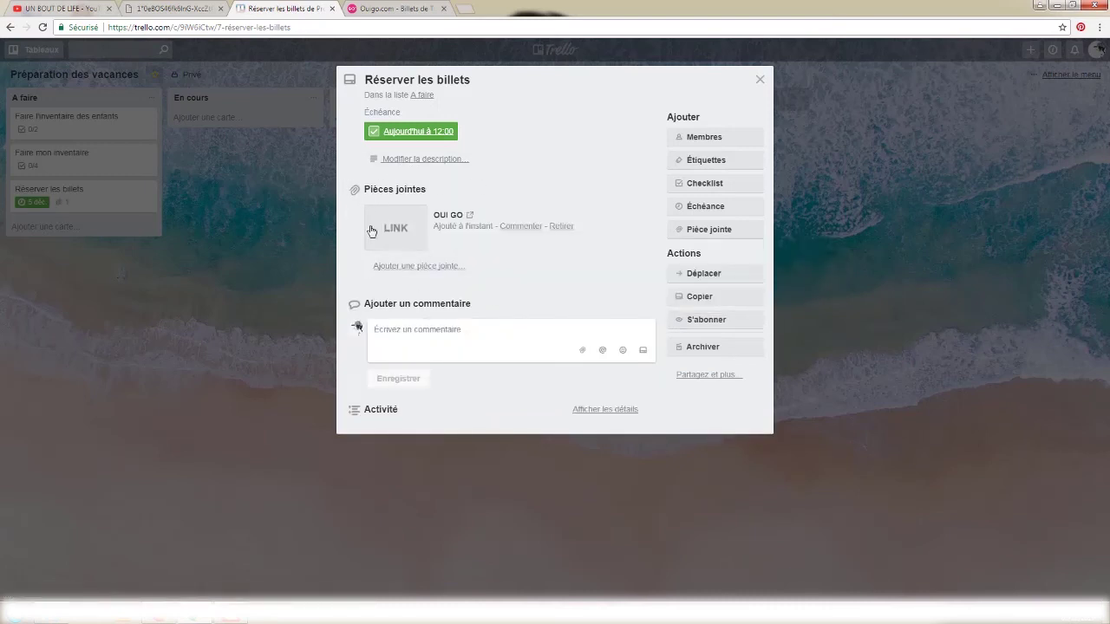
# Open the OUI GO attachment to test the link and close the Ouigo page
pyautogui.click(422, 237)
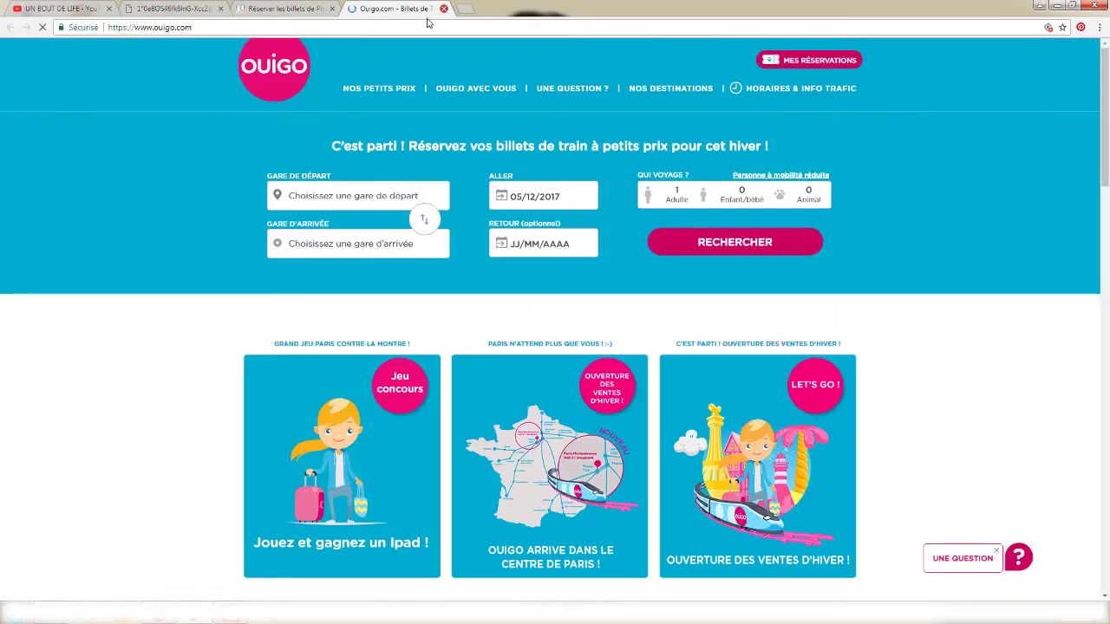
pyautogui.click(443, 9)
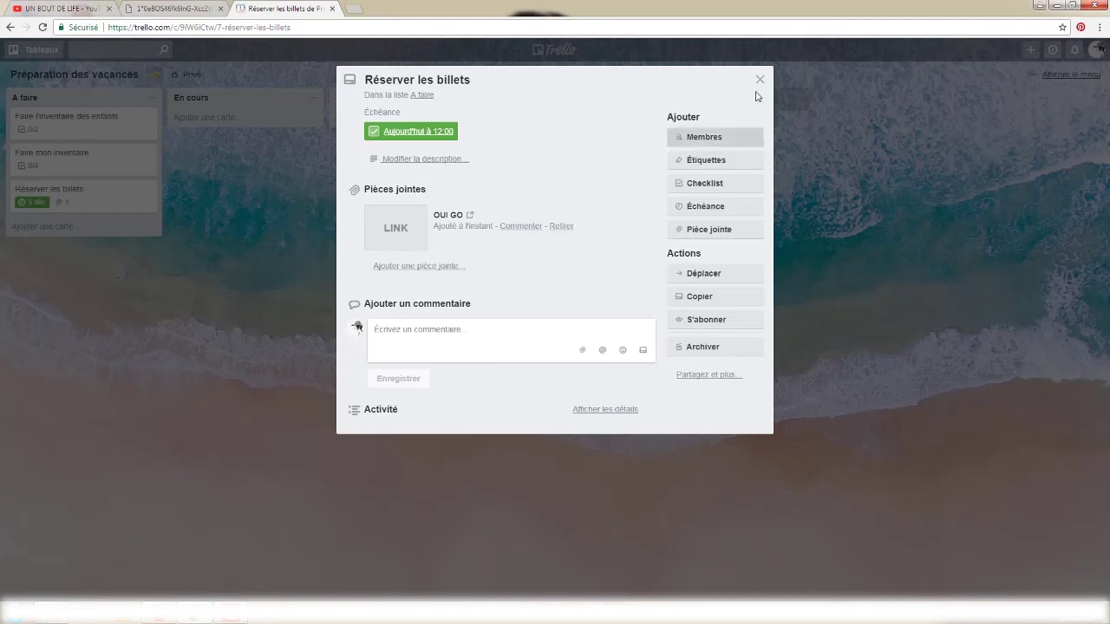
# Close the Réserver les billets card and move it from the A faire list to the Terminé list
pyautogui.click(760, 80)
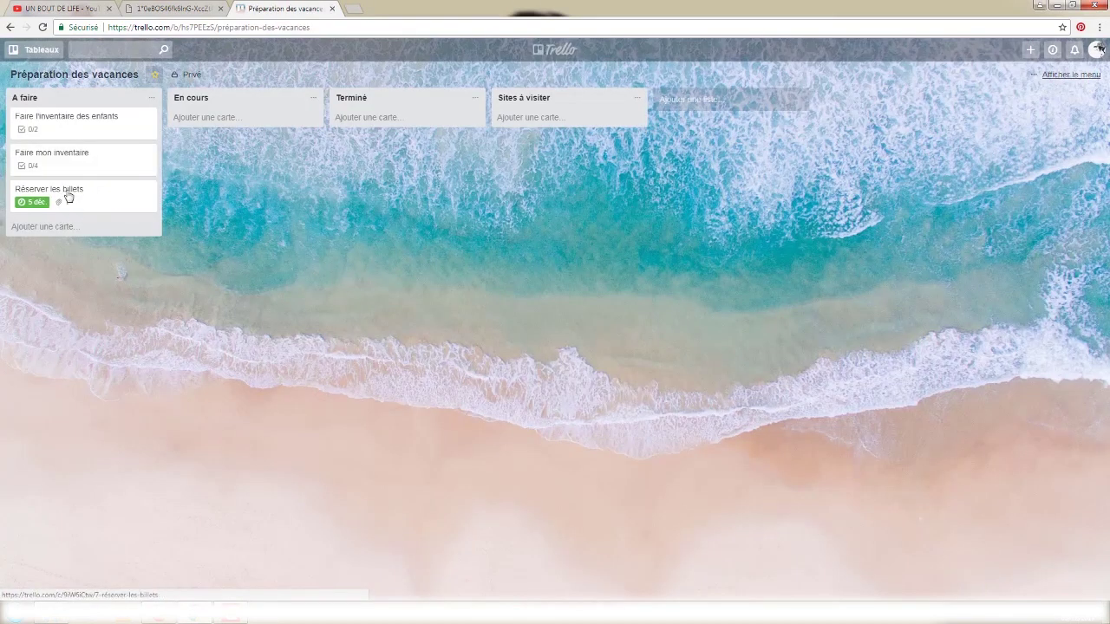
pyautogui.moveTo(52, 197); pyautogui.dragTo(407, 118)
# Check off Chaussettes in the Valise enfants checklist of Faire l'inventaire des enfants, and move that card to the En cours list
pyautogui.moveTo(62, 123); pyautogui.dragTo(66, 127)
pyautogui.click(66, 128)
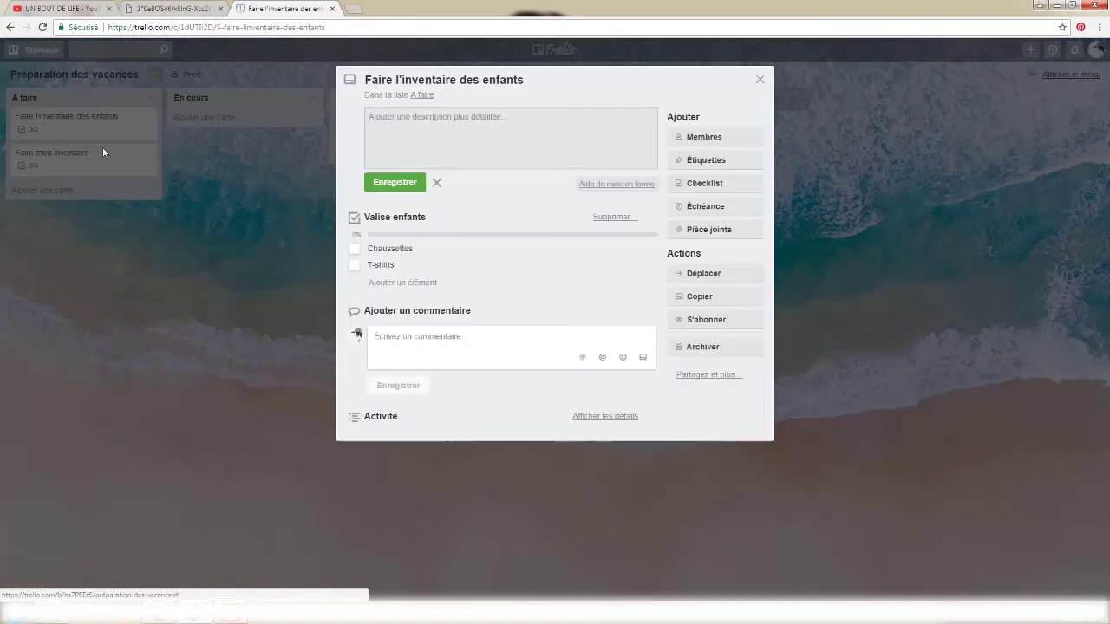
pyautogui.click(355, 257)
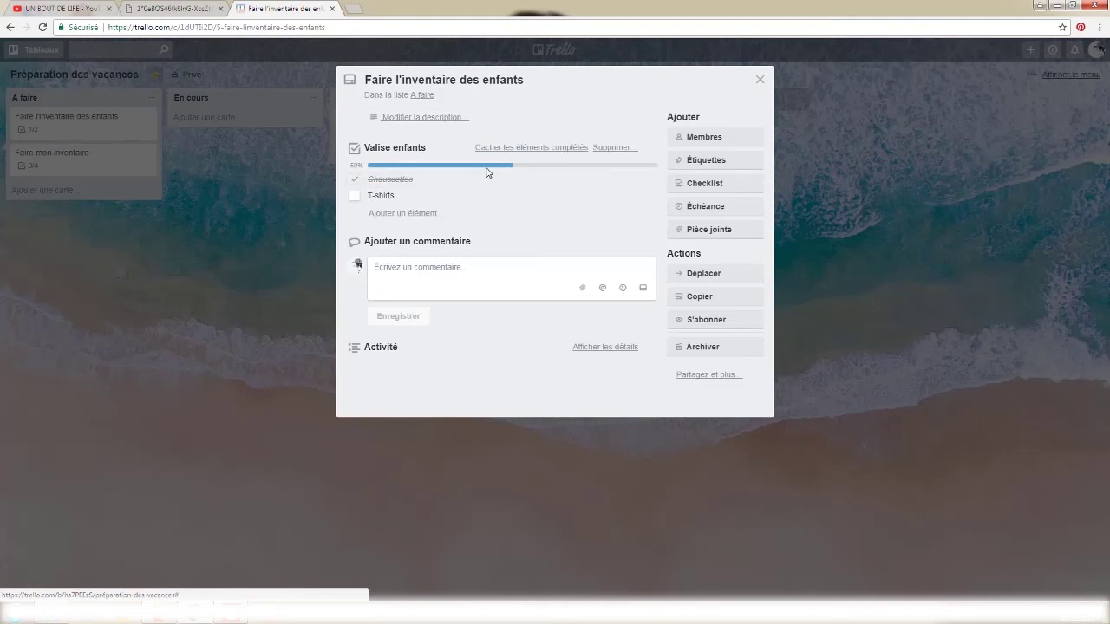
pyautogui.click(760, 82)
pyautogui.moveTo(104, 118); pyautogui.dragTo(235, 122)
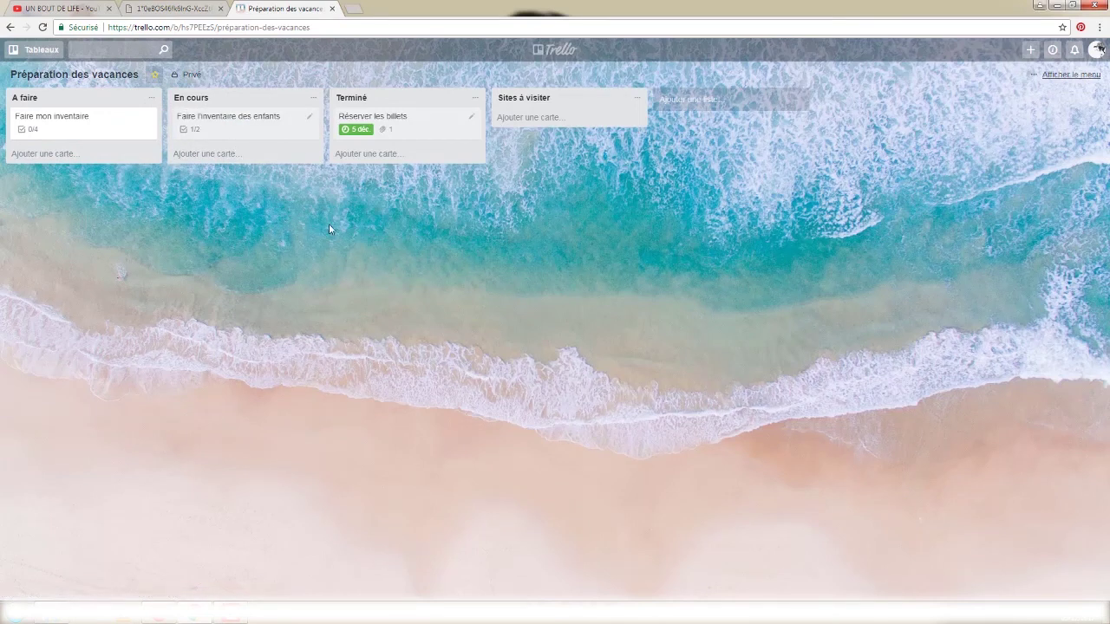
pyautogui.click(314, 102)
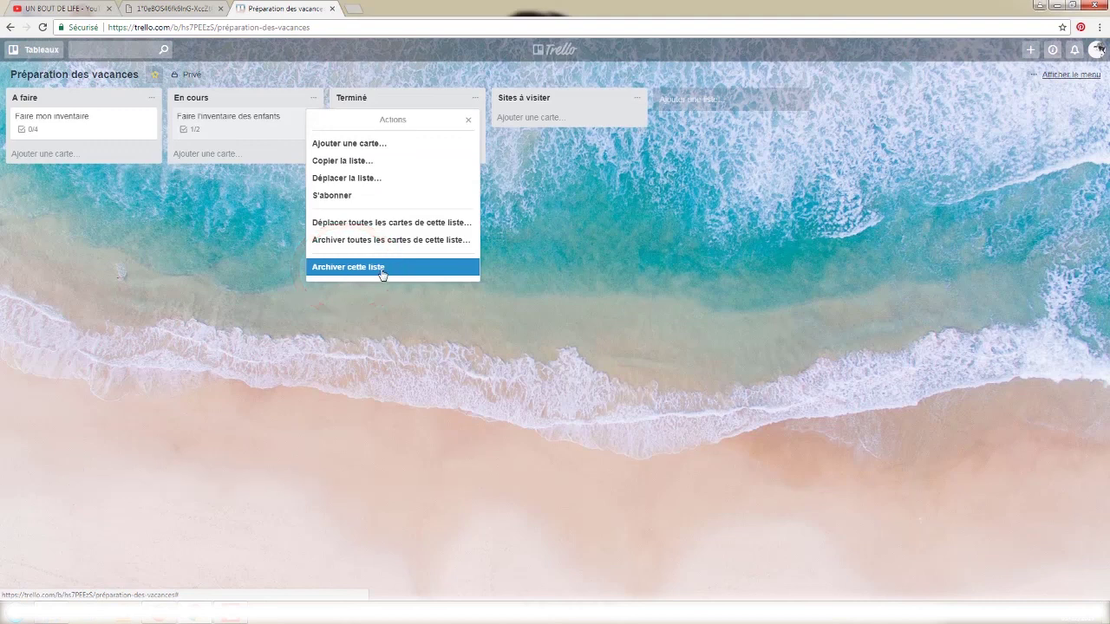
pyautogui.click(268, 217)
pyautogui.click(312, 119)
pyautogui.click(350, 215)
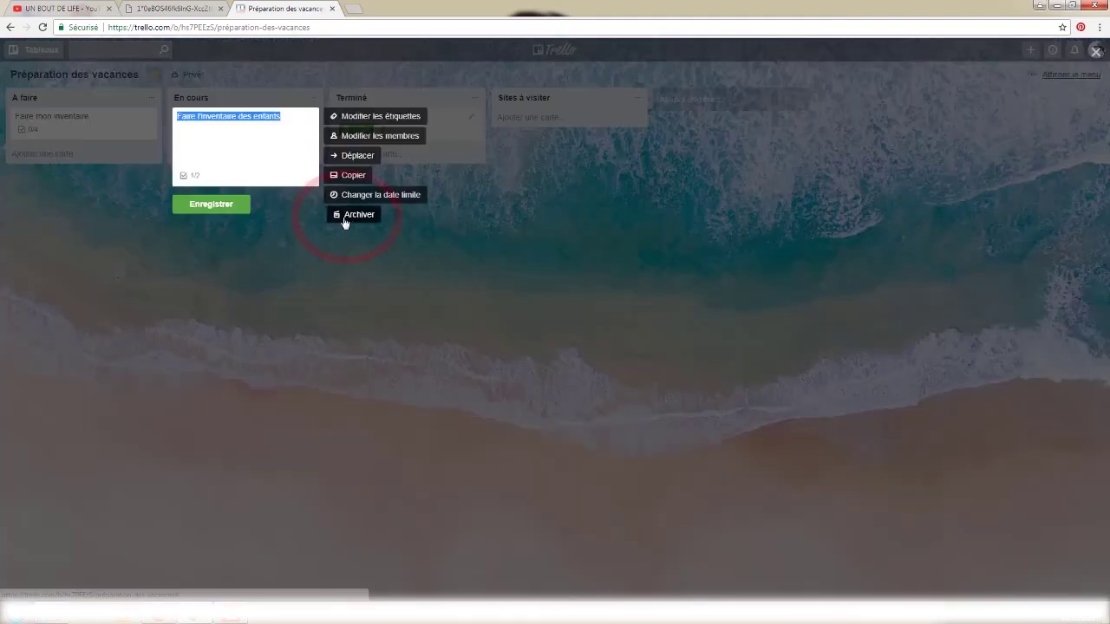
pyautogui.click(436, 236)
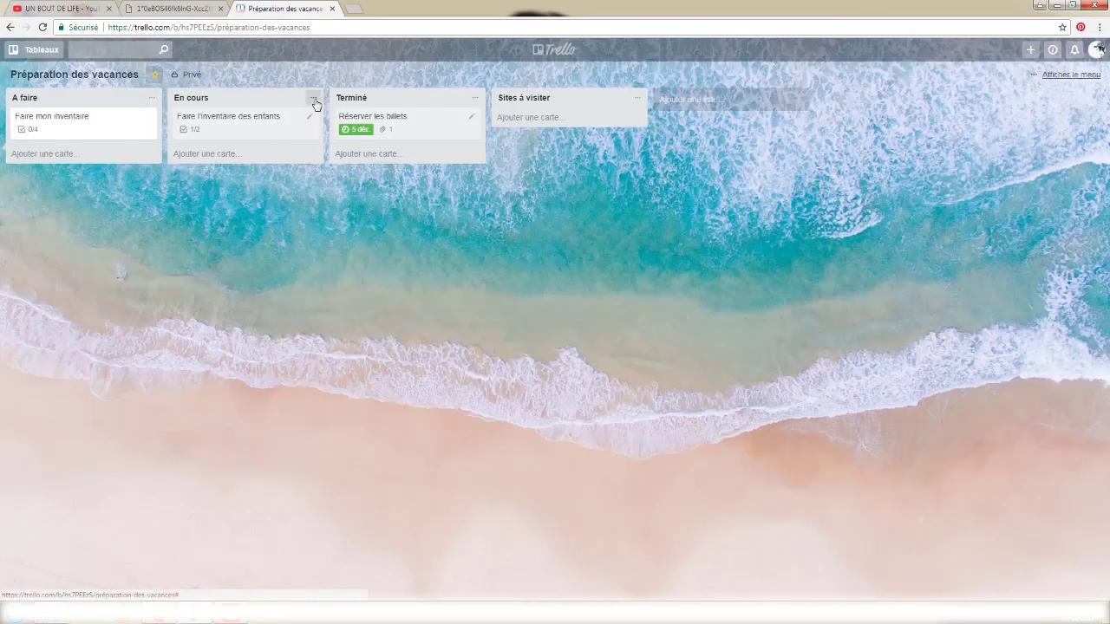
# Archive the En cours list and the Faire mon inventaire card from the A faire list
pyautogui.click(314, 100)
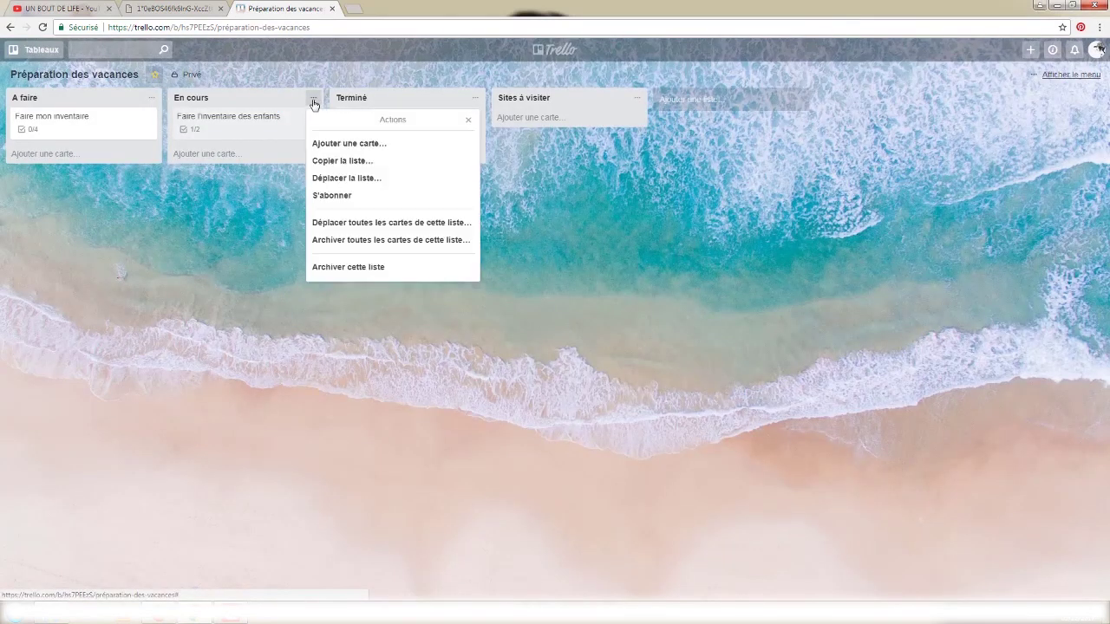
pyautogui.click(362, 271)
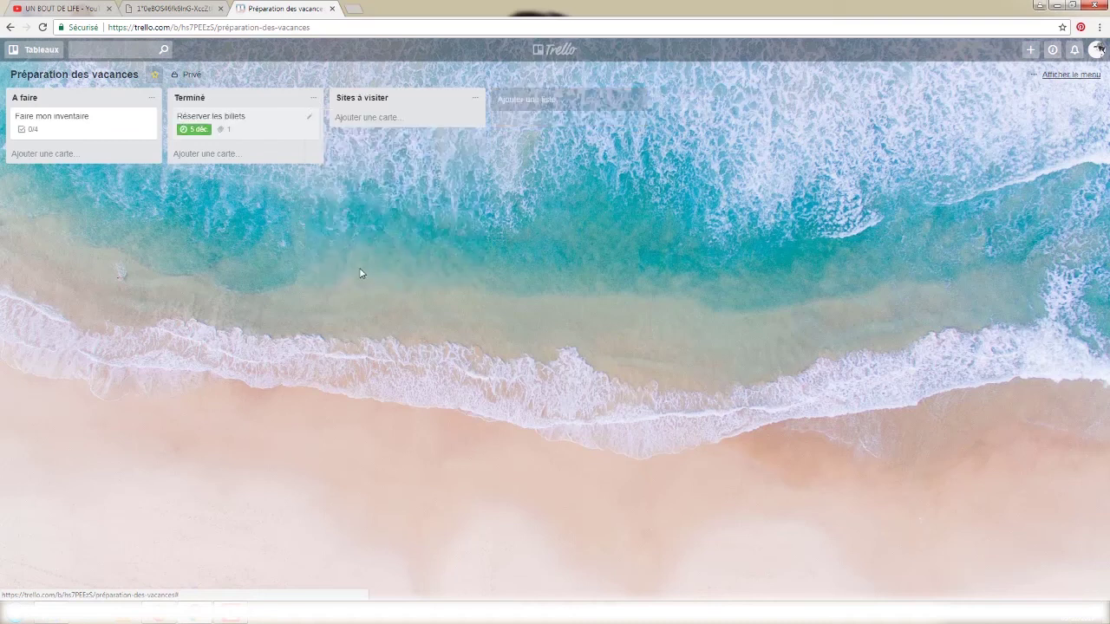
pyautogui.click(147, 124)
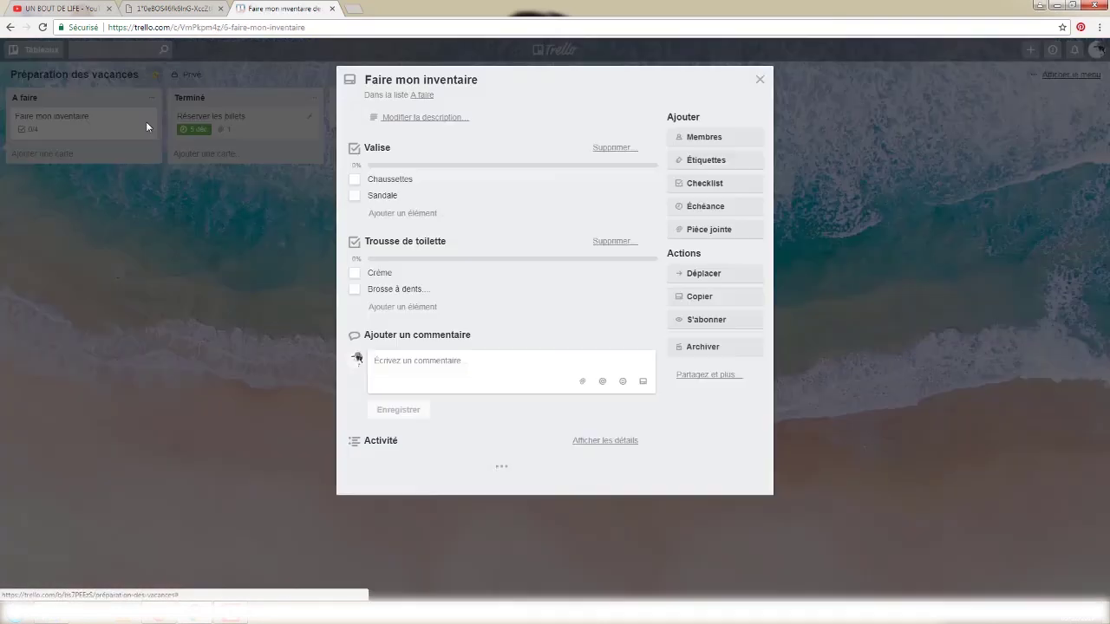
pyautogui.click(760, 82)
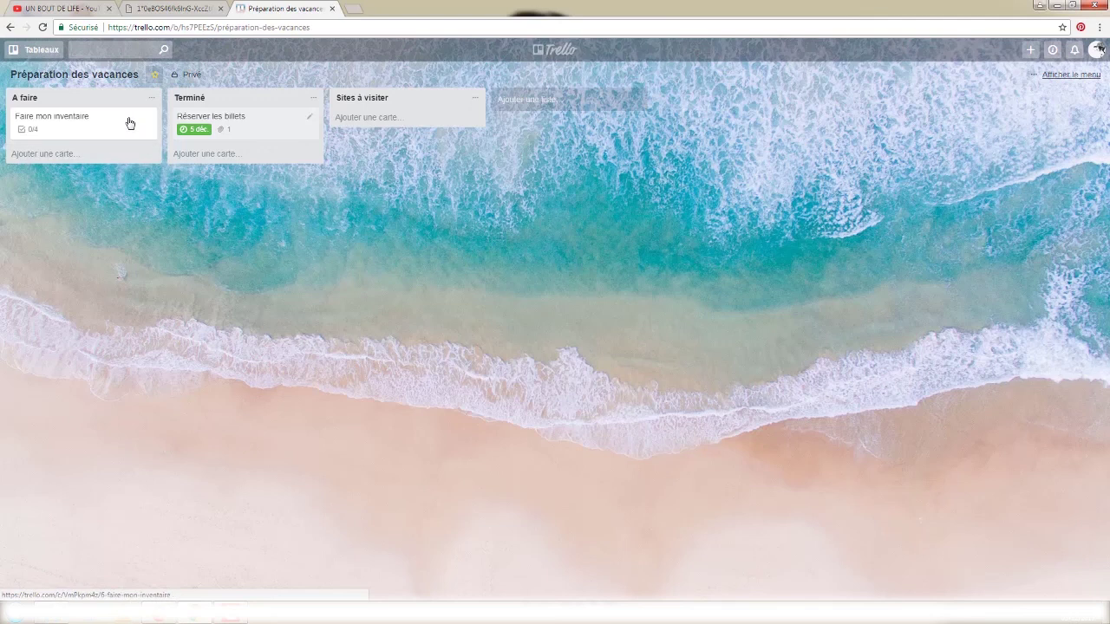
pyautogui.click(149, 123)
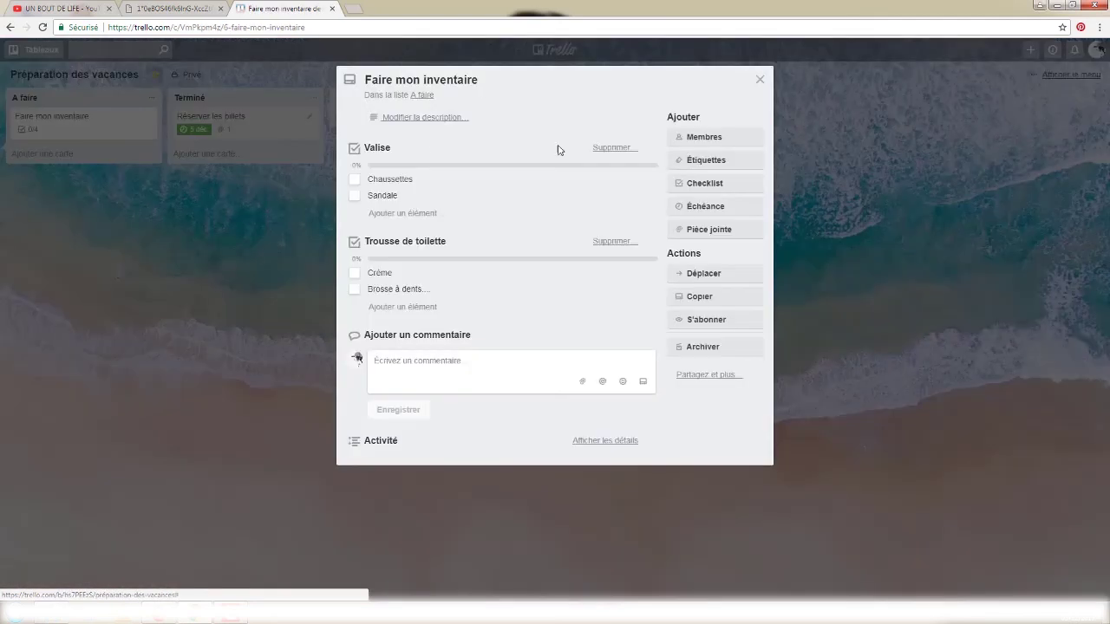
pyautogui.click(701, 349)
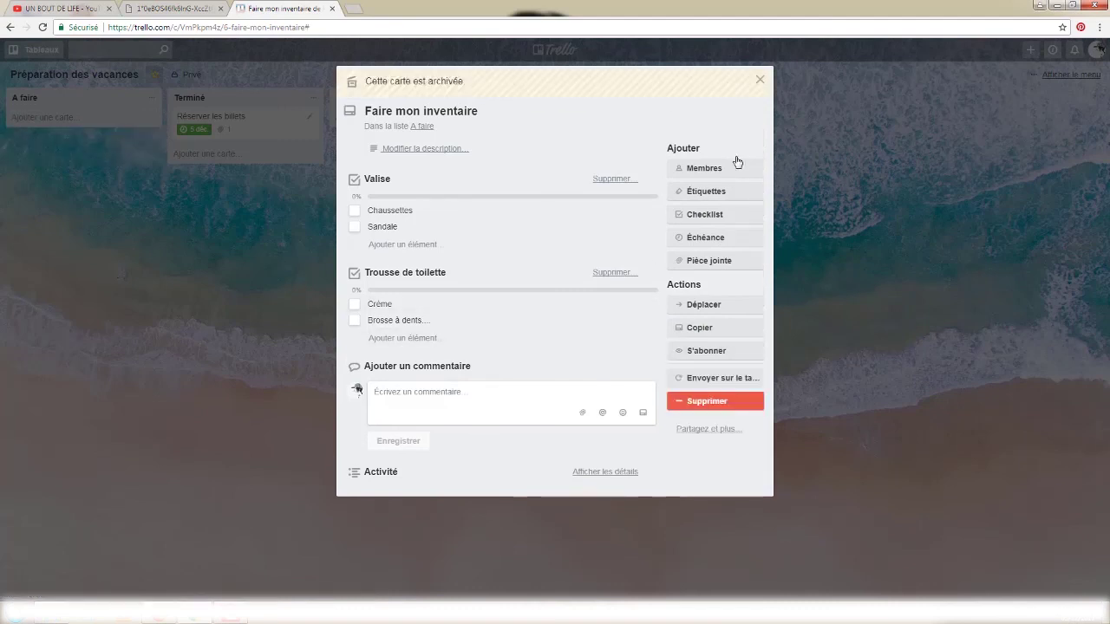
pyautogui.click(759, 80)
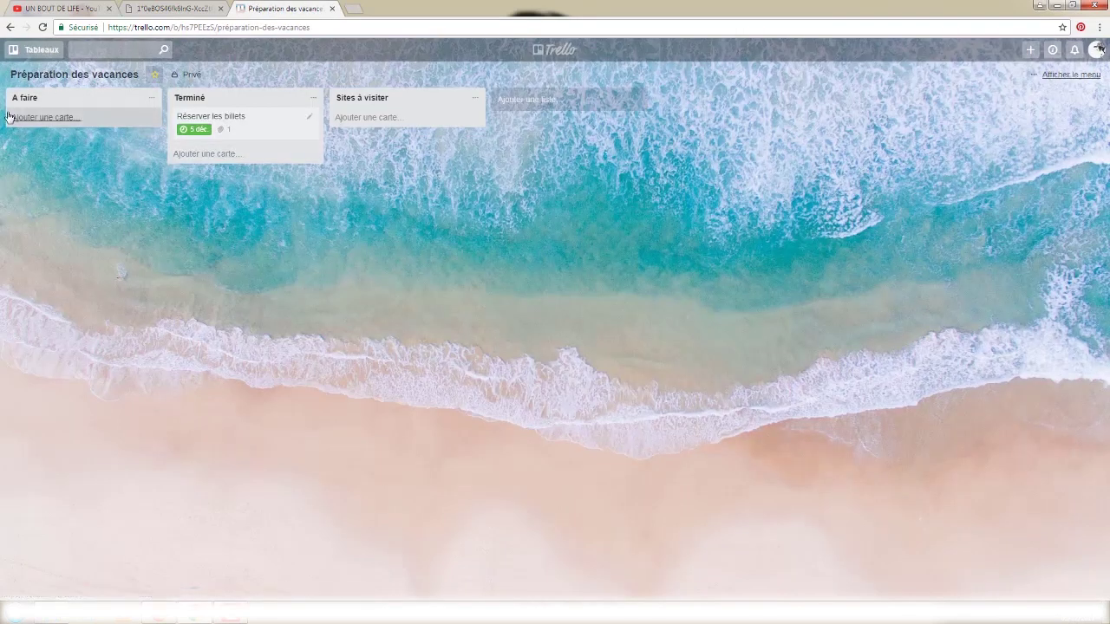
# Bring up the board's archived lists and restore the En cours list
pyautogui.click(1066, 75)
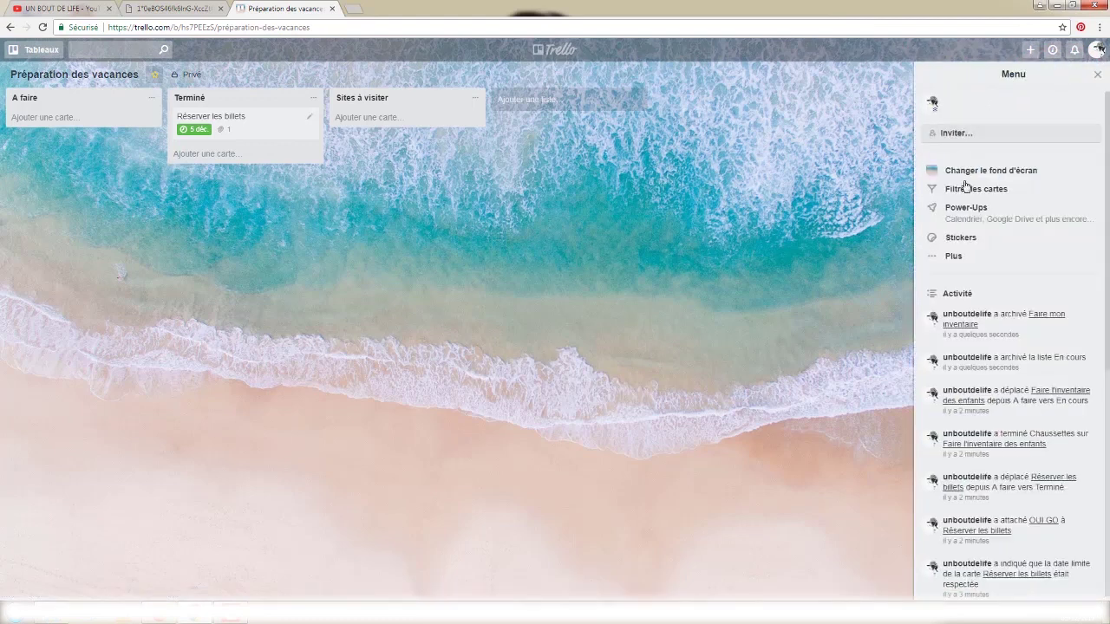
pyautogui.click(953, 255)
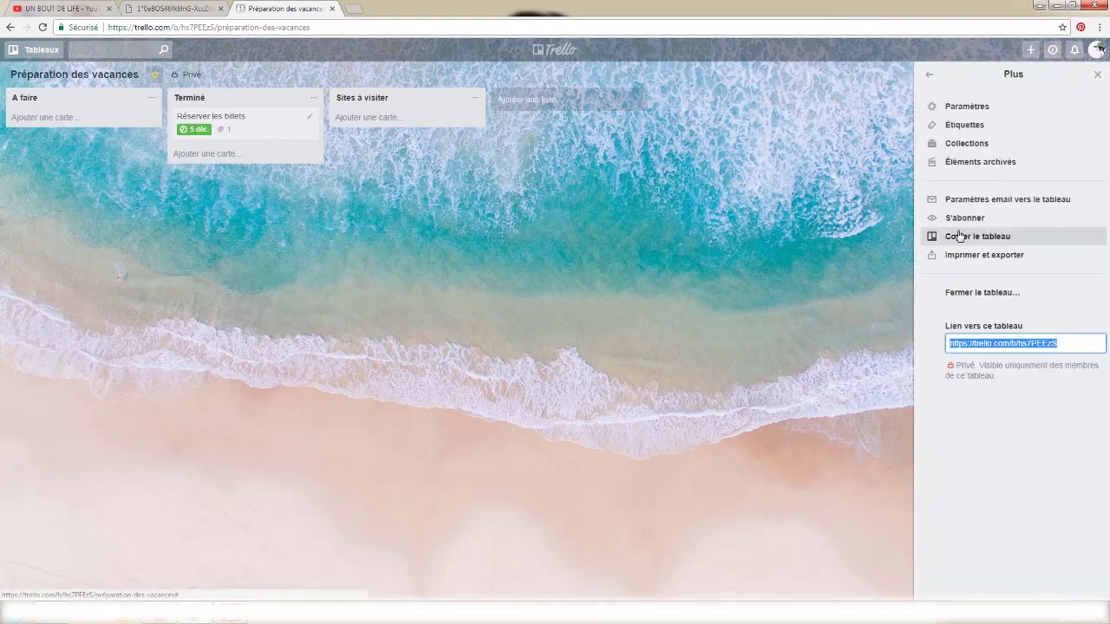
pyautogui.click(985, 164)
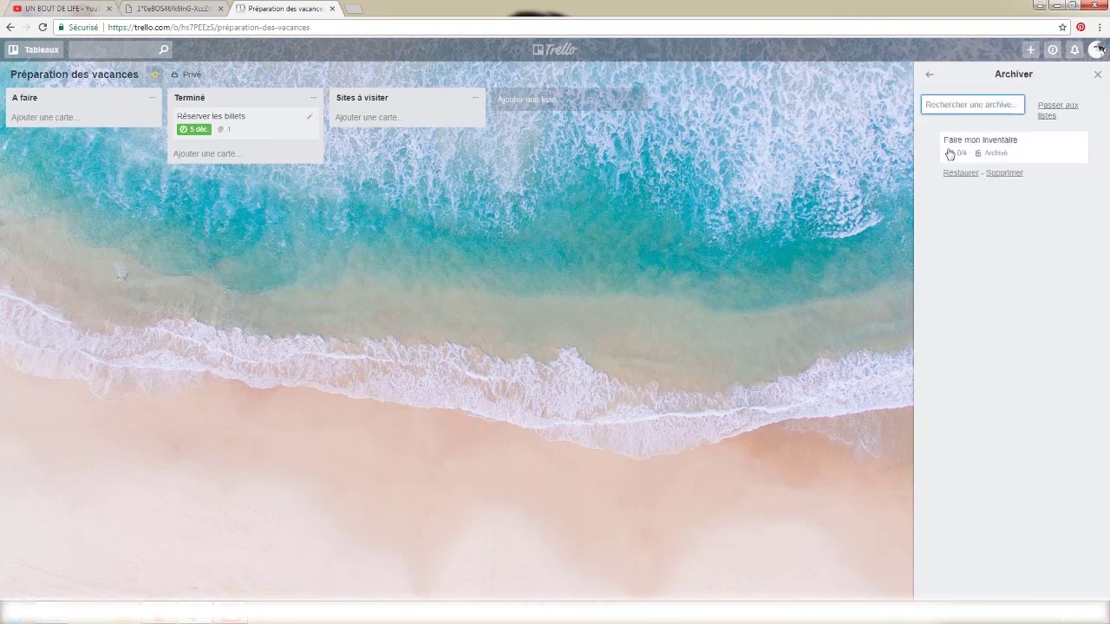
pyautogui.click(1054, 113)
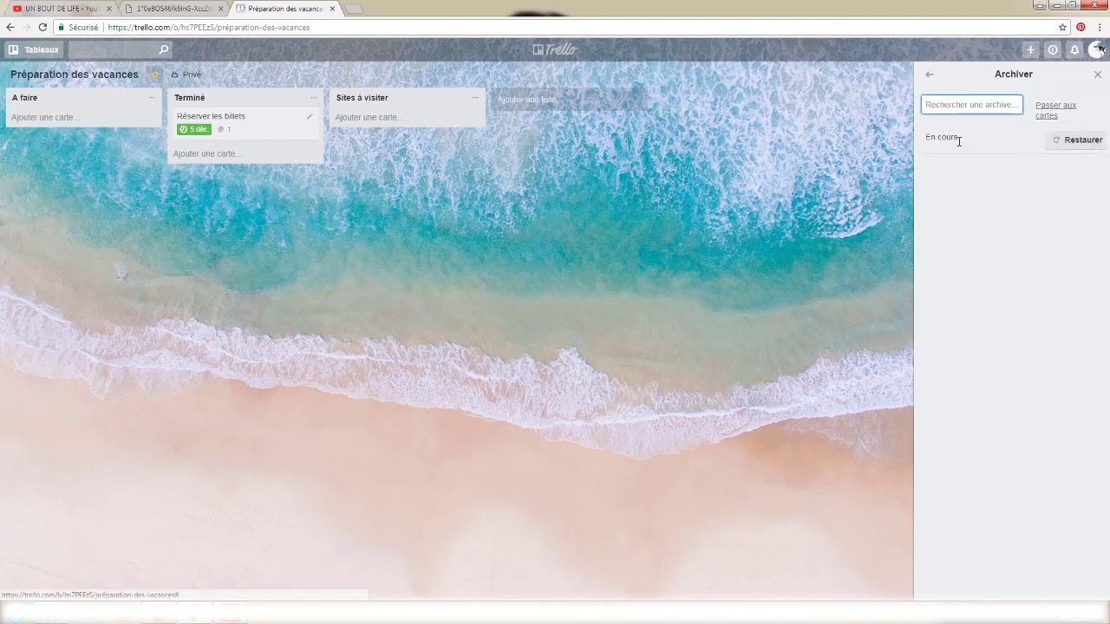
pyautogui.click(1072, 140)
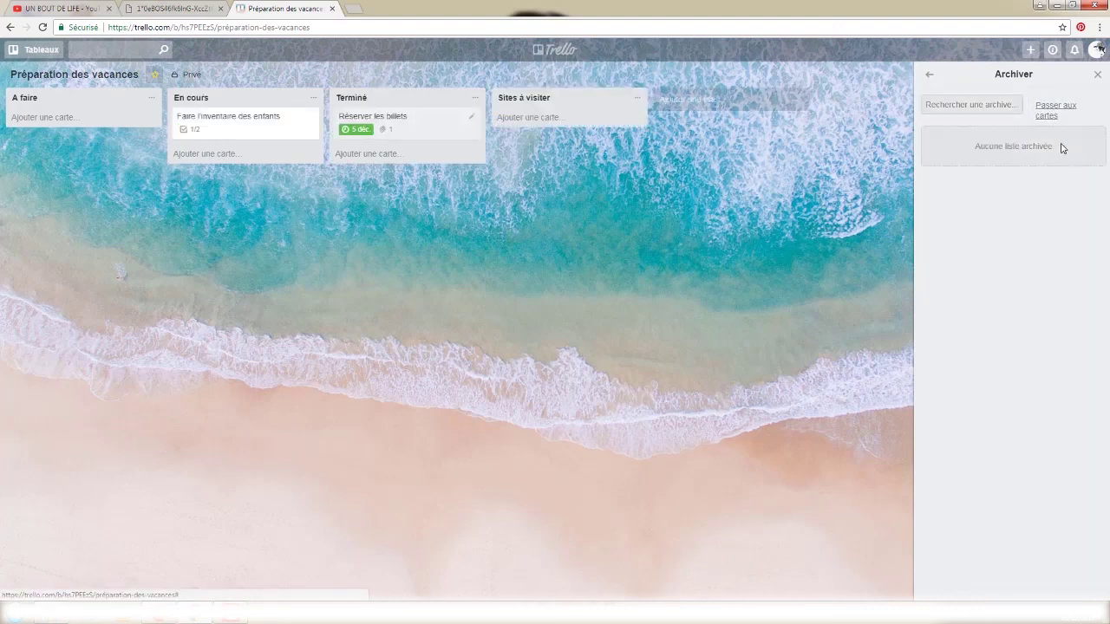
# Restore the Faire mon inventaire card from the archived cards and close the board menu
pyautogui.click(1054, 111)
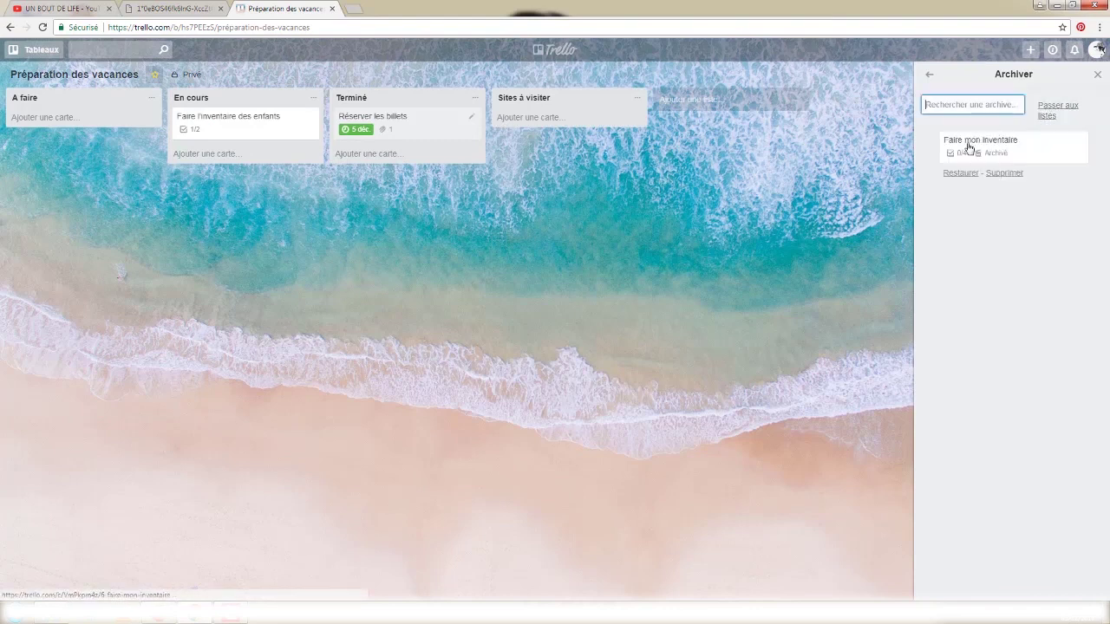
pyautogui.click(1026, 154)
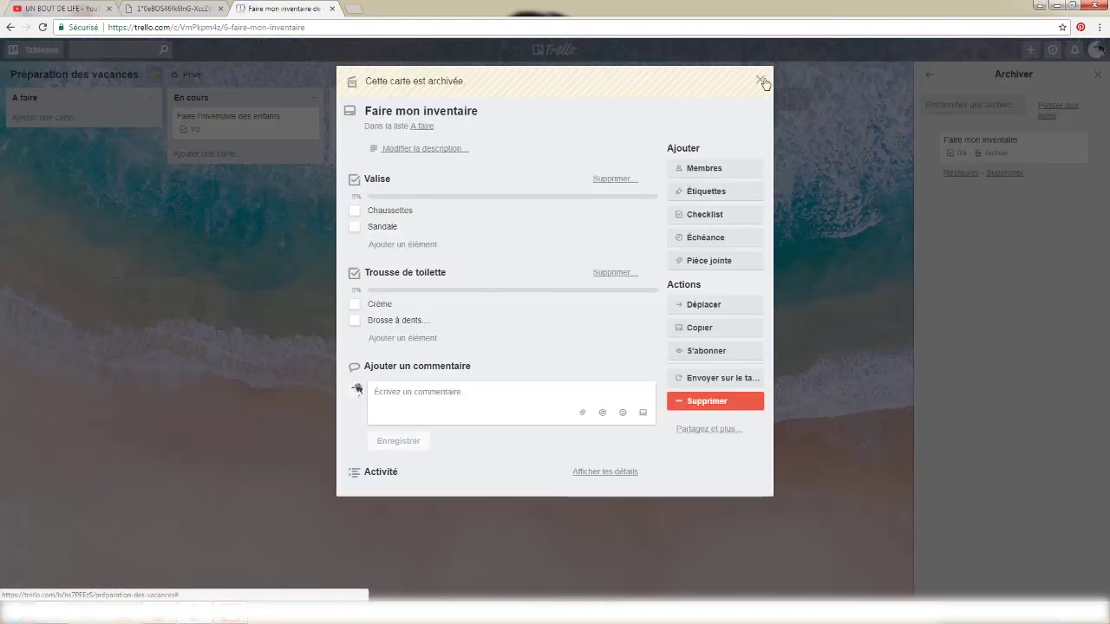
pyautogui.click(762, 81)
pyautogui.click(958, 174)
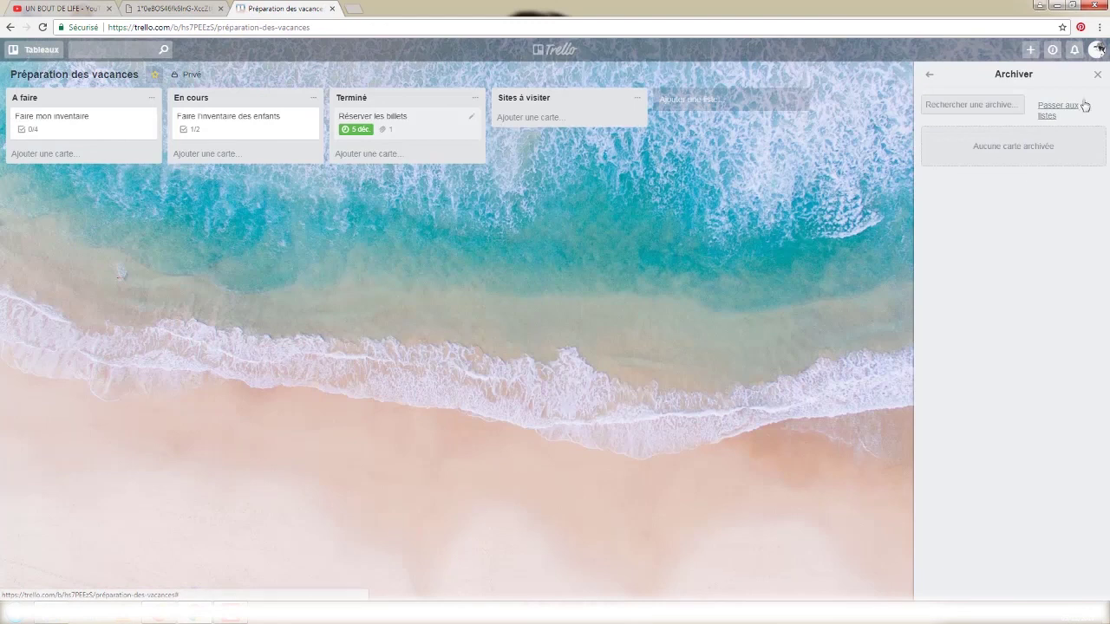
pyautogui.click(1096, 73)
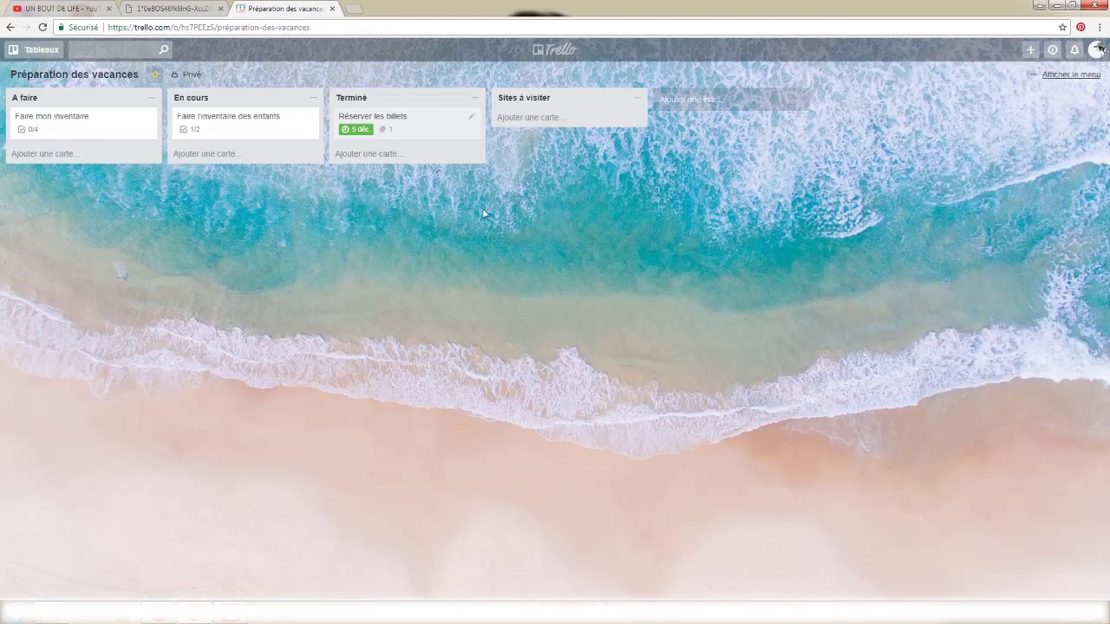